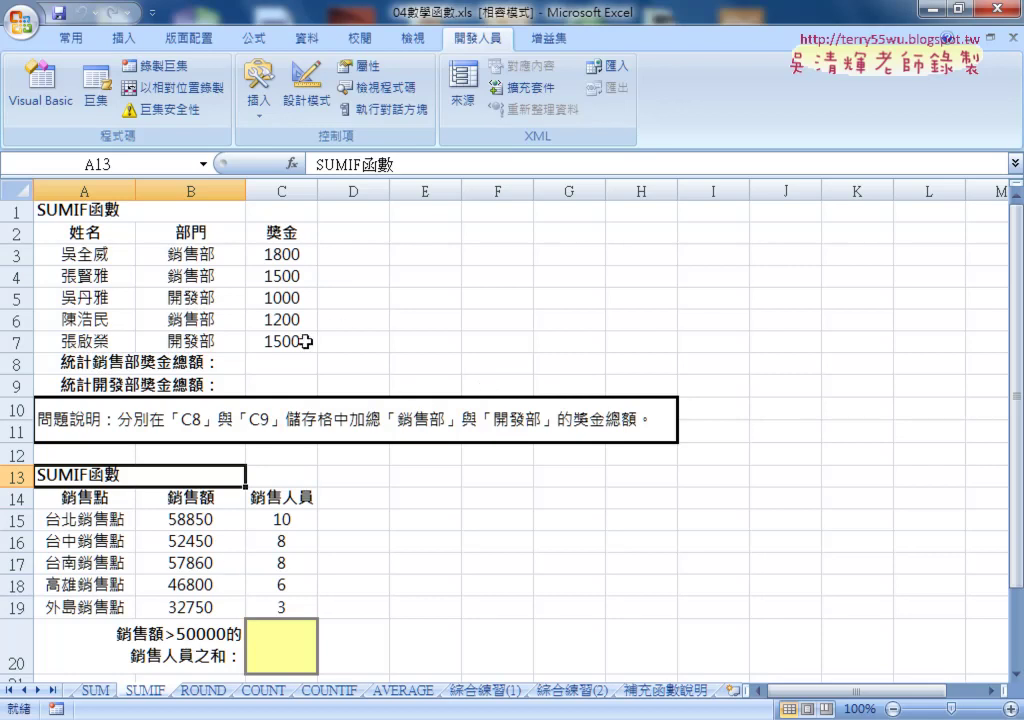
Step: Highlight the department entries B3:B7 and the bonus amounts C3:C7, returning to C8
click(280, 365)
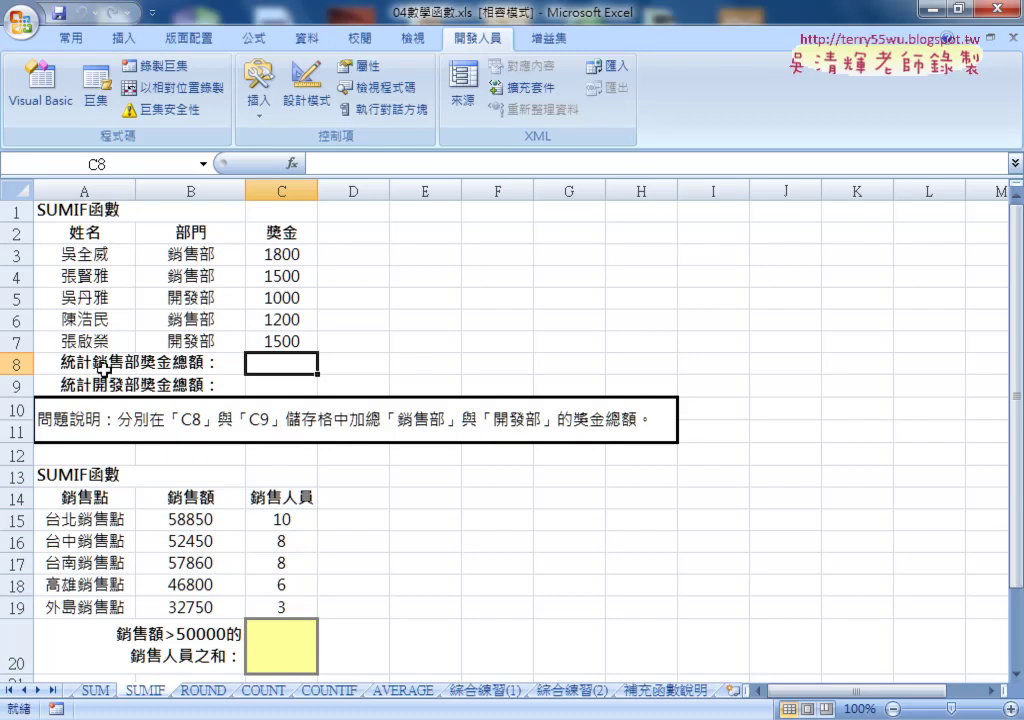
drag(190, 254, 198, 340)
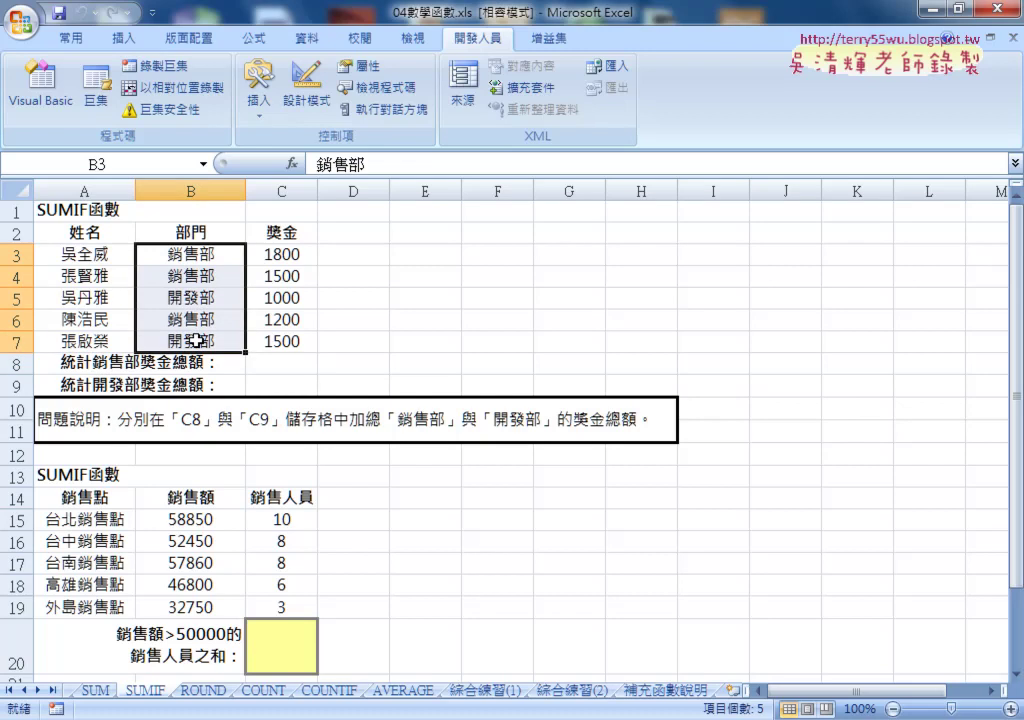
drag(285, 254, 283, 341)
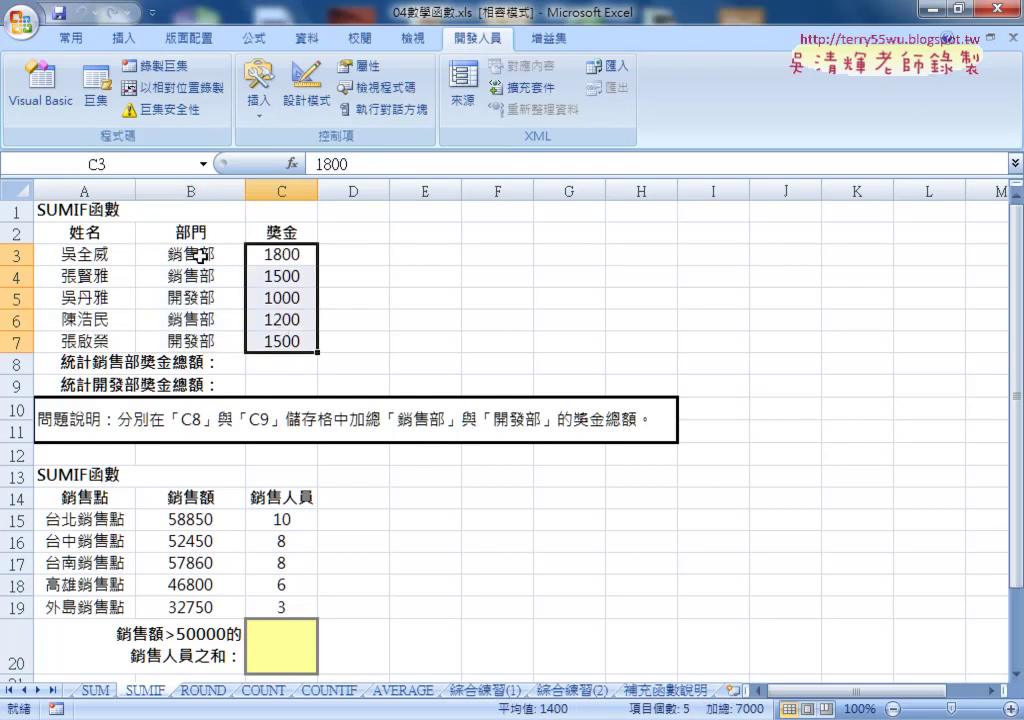
click(286, 366)
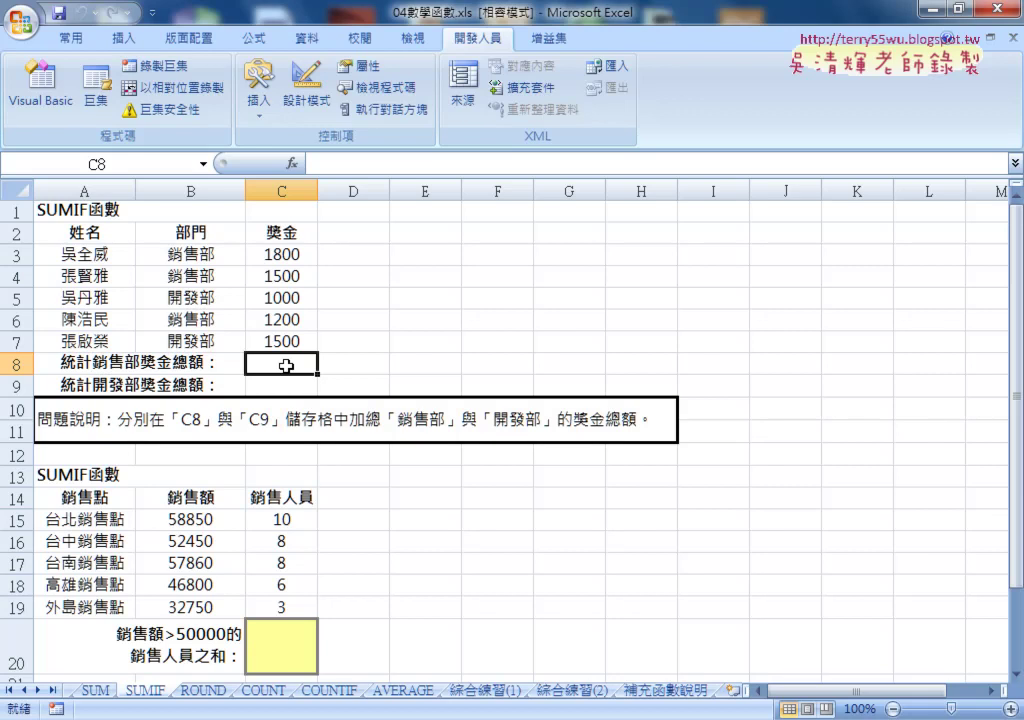
Step: Copy the text 銷售部 from B3, then start inserting a function into C8
click(201, 254)
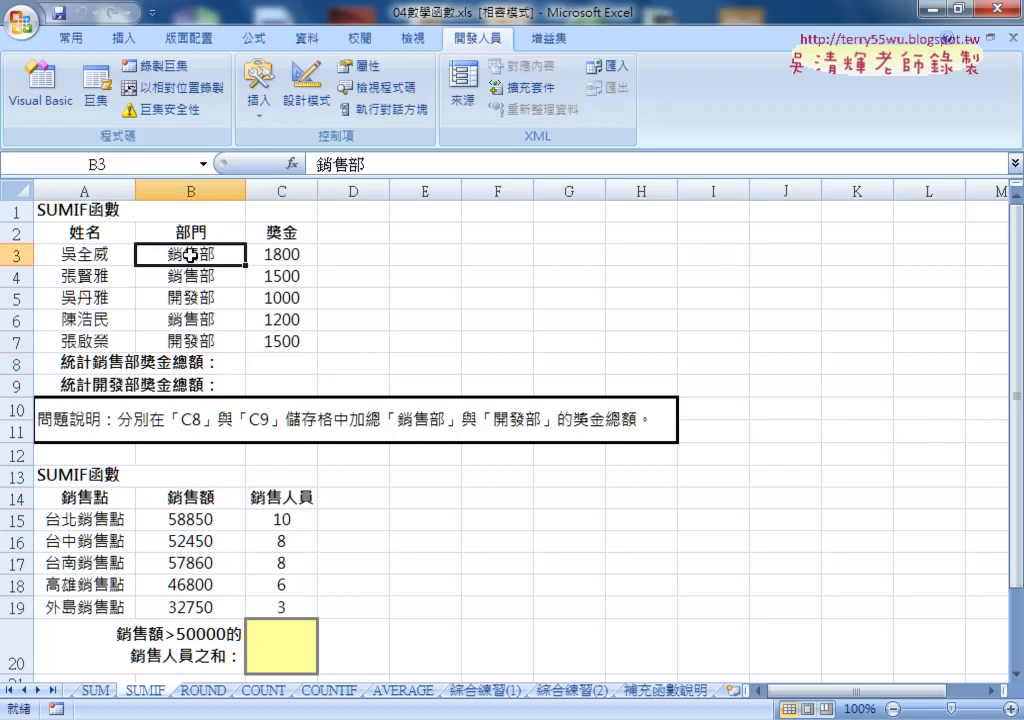
double_click(228, 253)
double_click(228, 253)
right_click(228, 253)
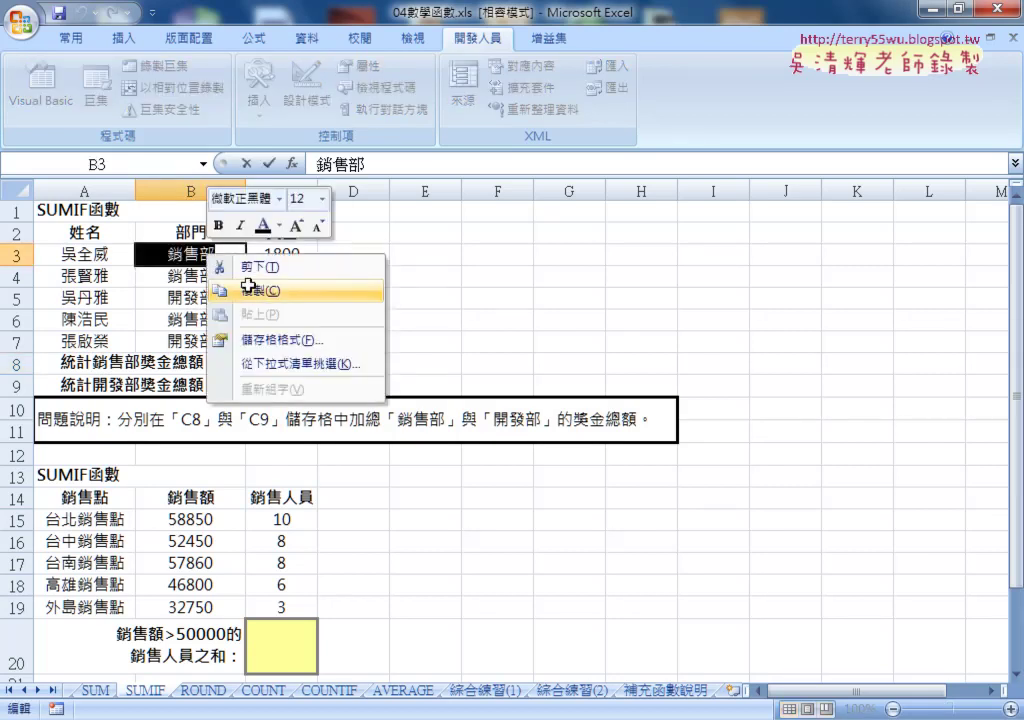
click(268, 290)
click(246, 164)
click(300, 360)
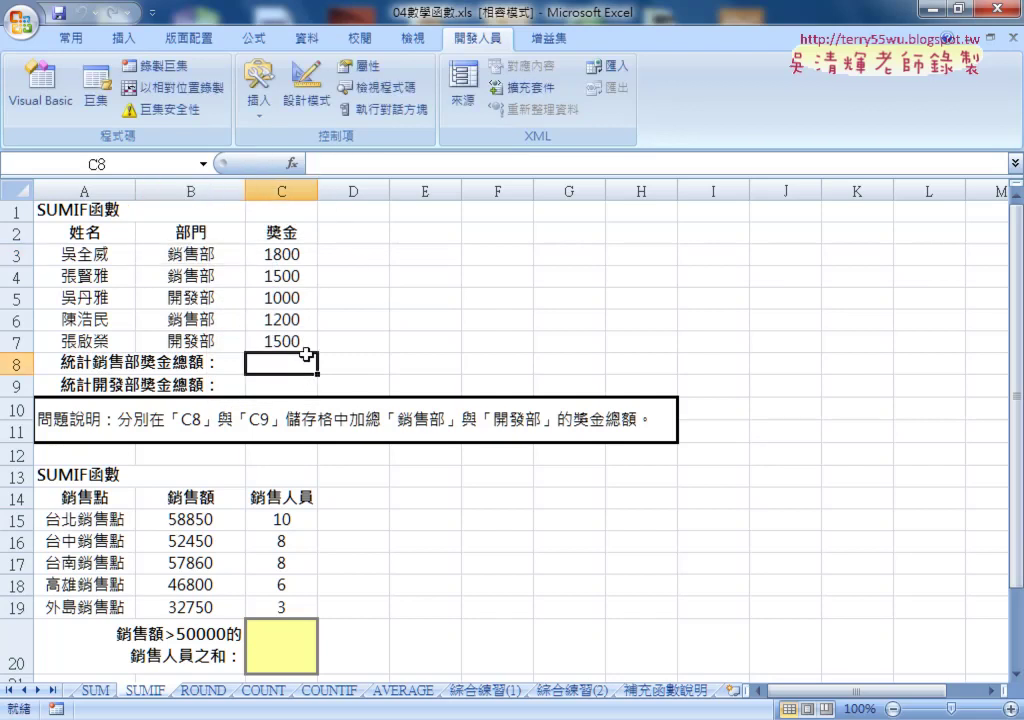
click(292, 163)
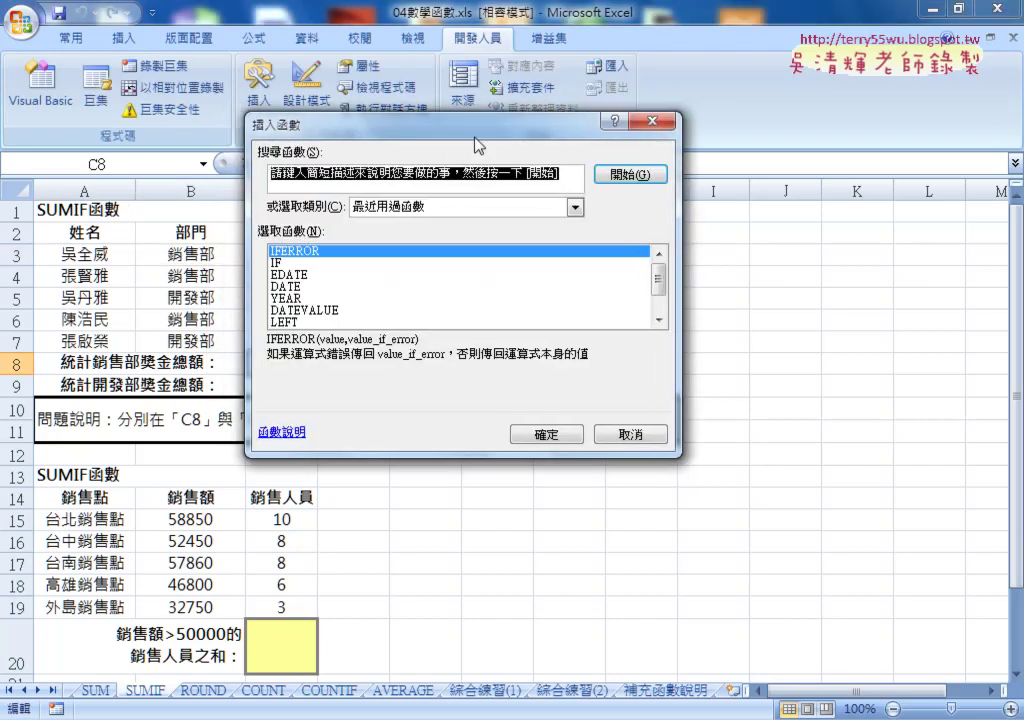
Step: Switch the Insert Function category to 數學與三角函數
drag(473, 124, 699, 162)
click(655, 244)
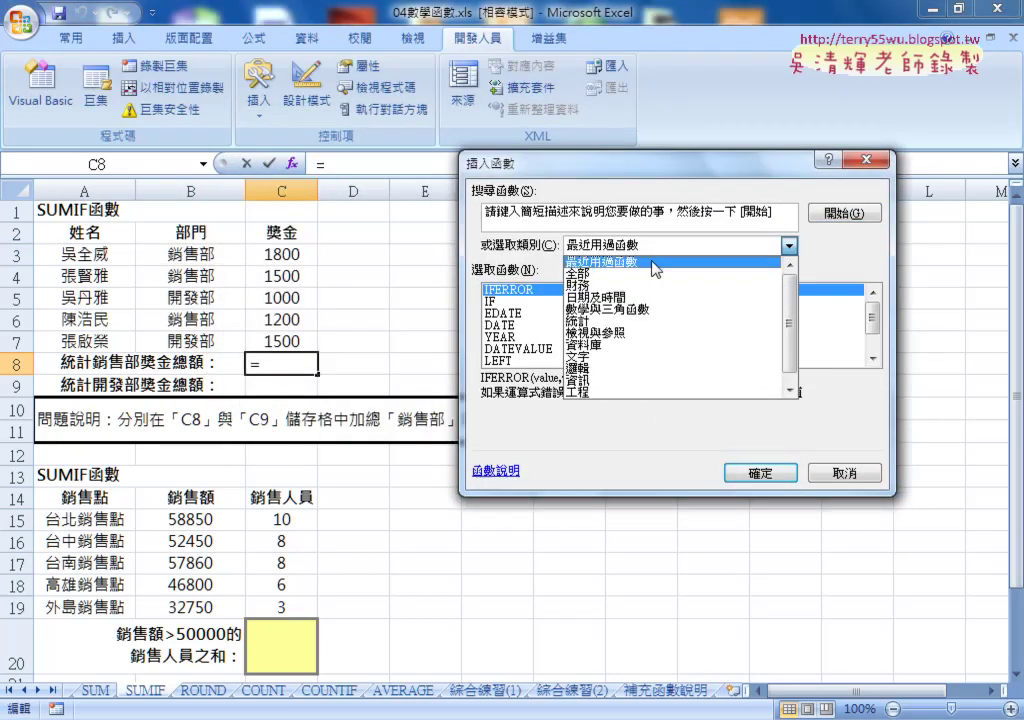
click(633, 310)
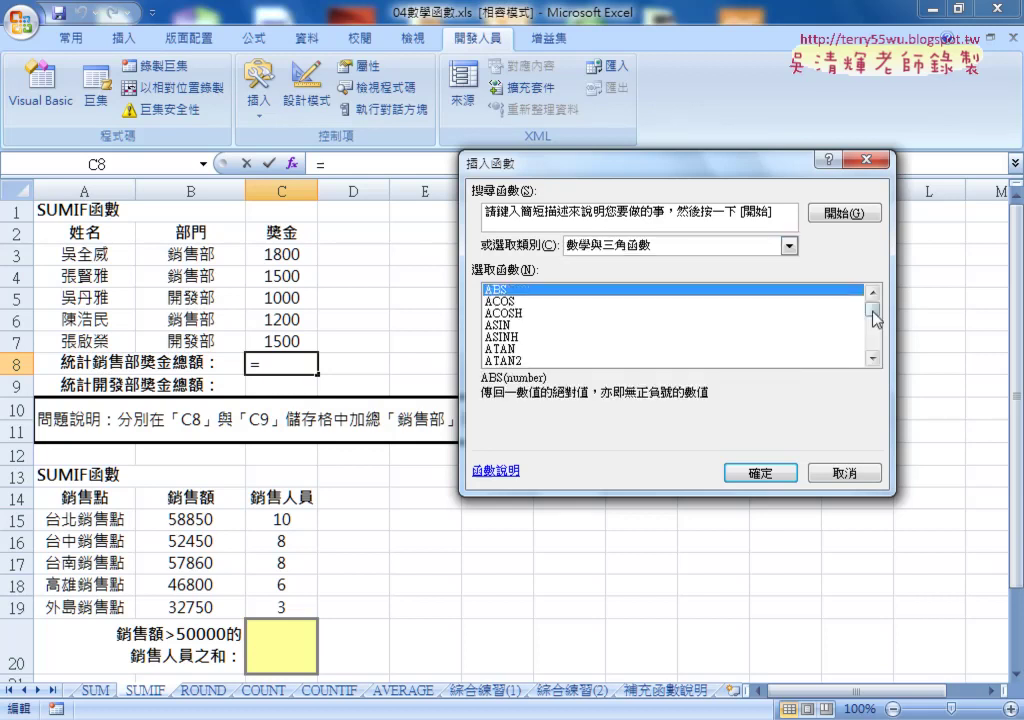
drag(873, 315, 876, 344)
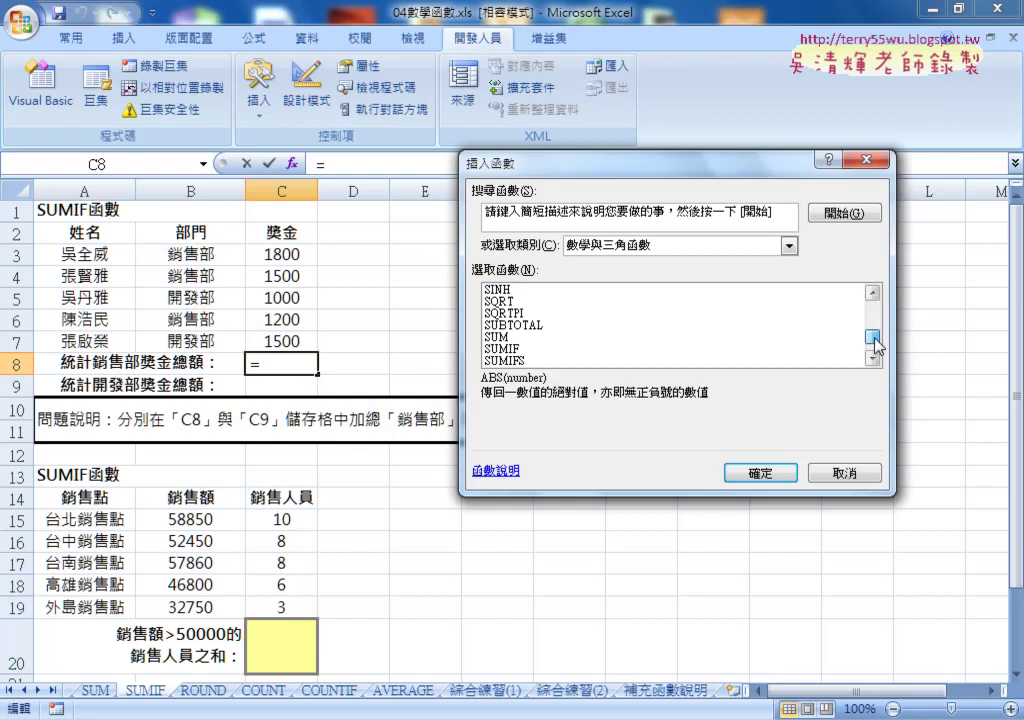
Step: Compare the SUM, SUMIF and SUMIFS descriptions, then insert SUMIF
click(548, 337)
scroll(545, 330, down, 1)
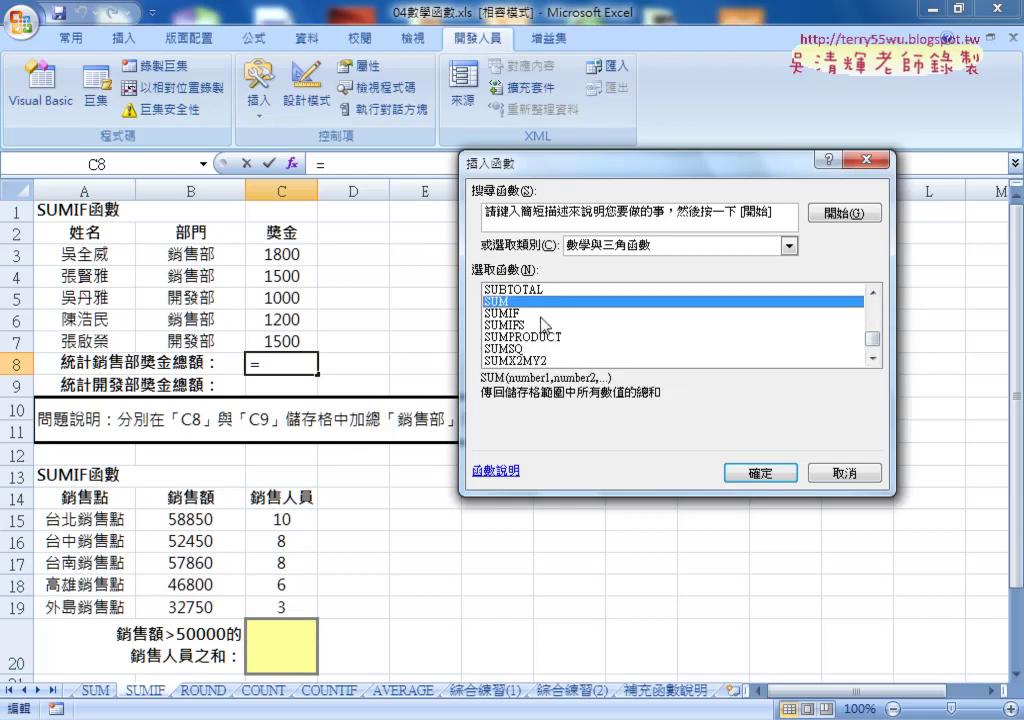
click(541, 316)
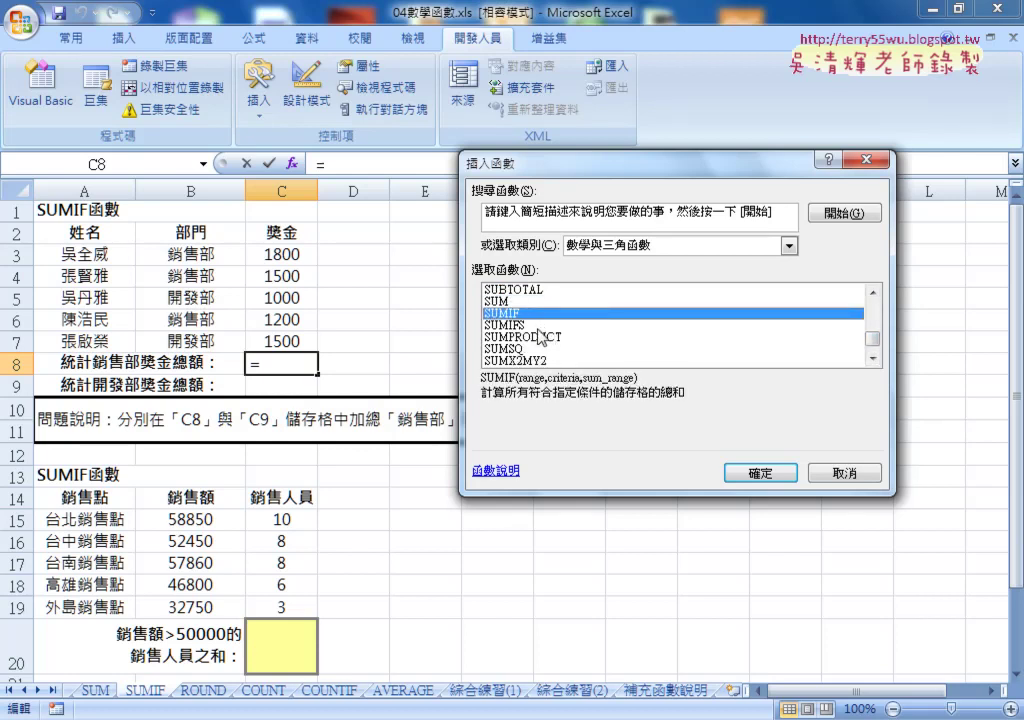
click(528, 326)
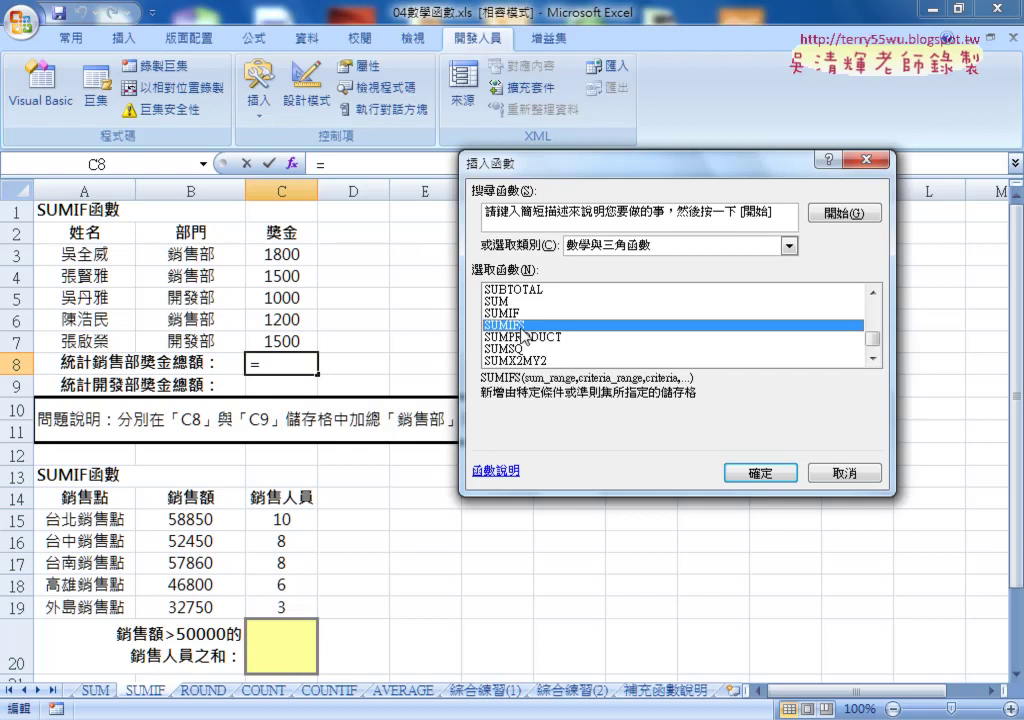
click(521, 317)
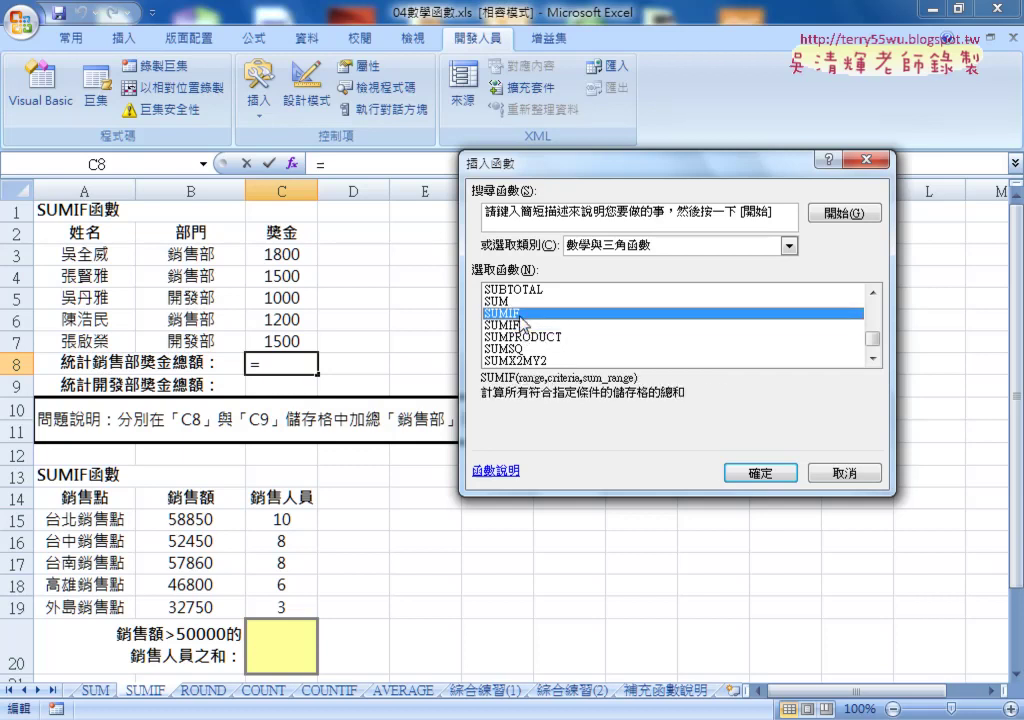
click(521, 327)
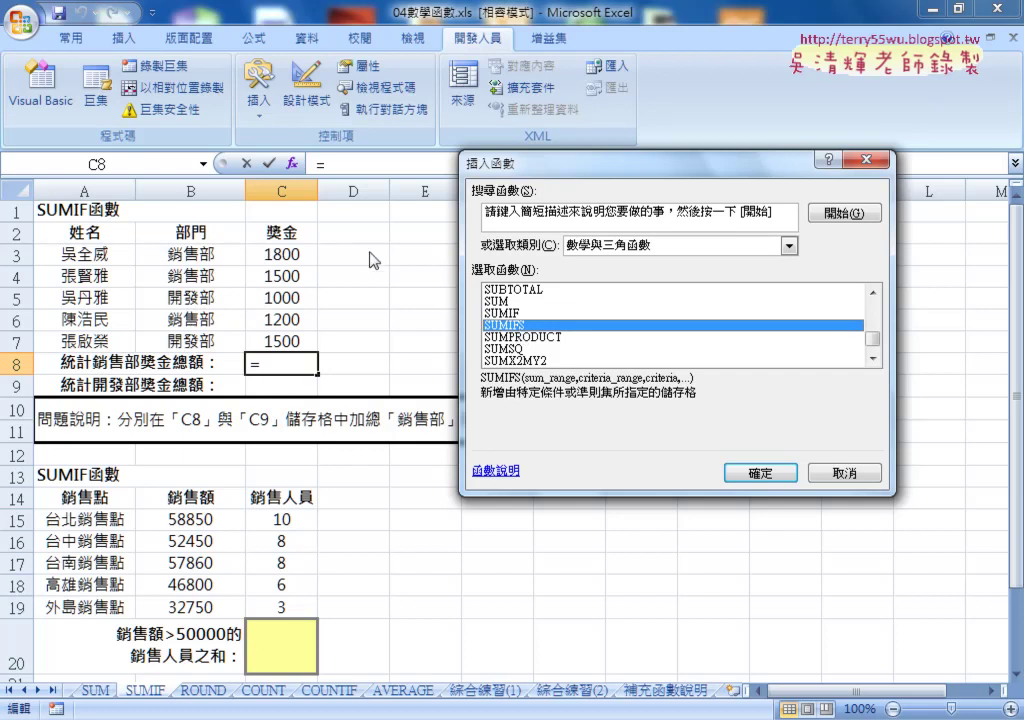
click(535, 313)
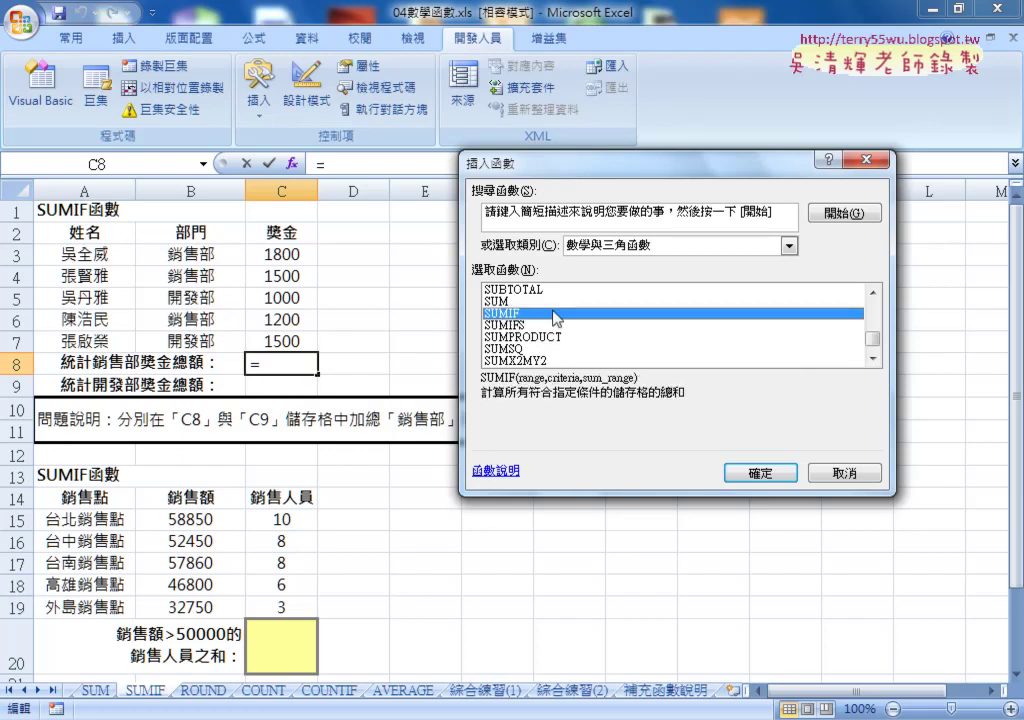
click(756, 473)
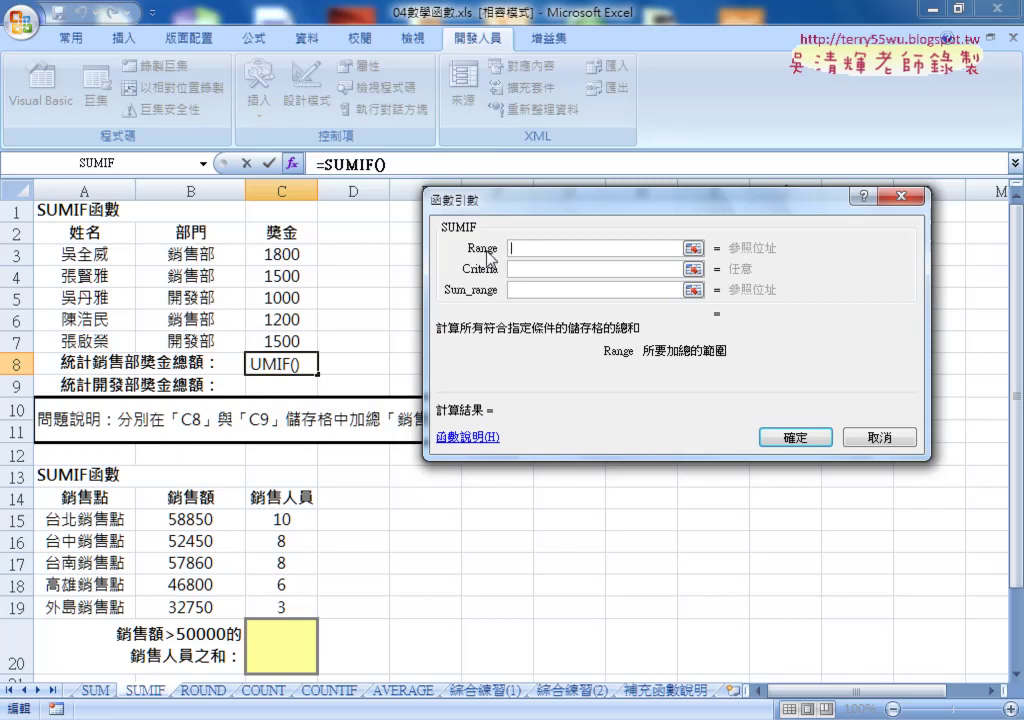
Step: Set SUMIF's Range to B3:B7 and paste 銷售部 as its Criteria
drag(197, 253, 203, 343)
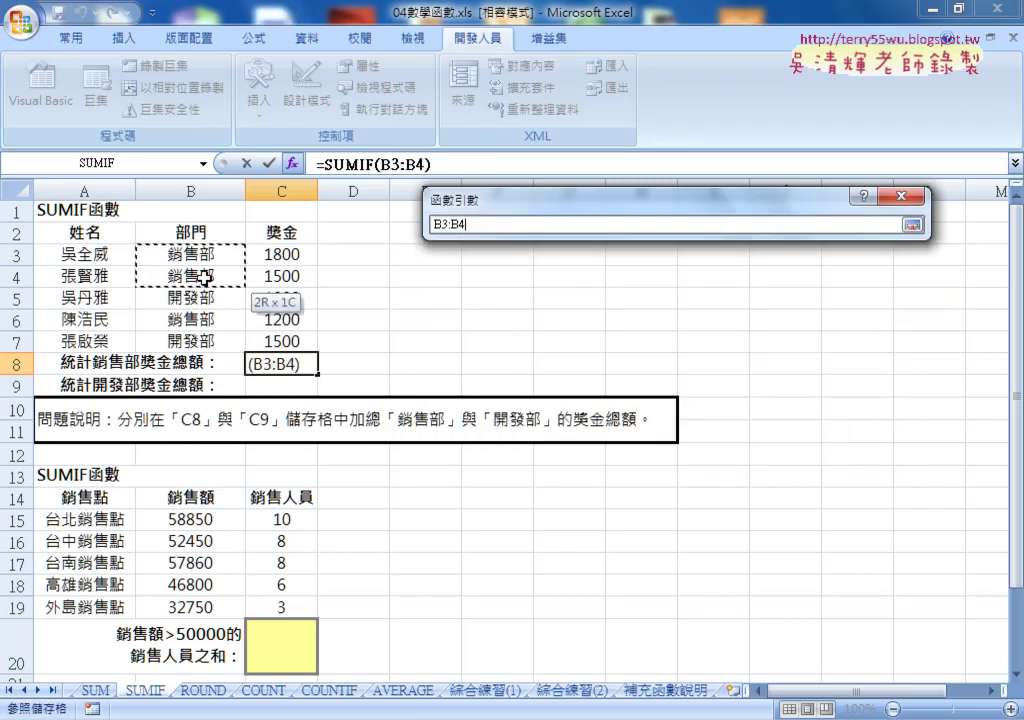
click(533, 269)
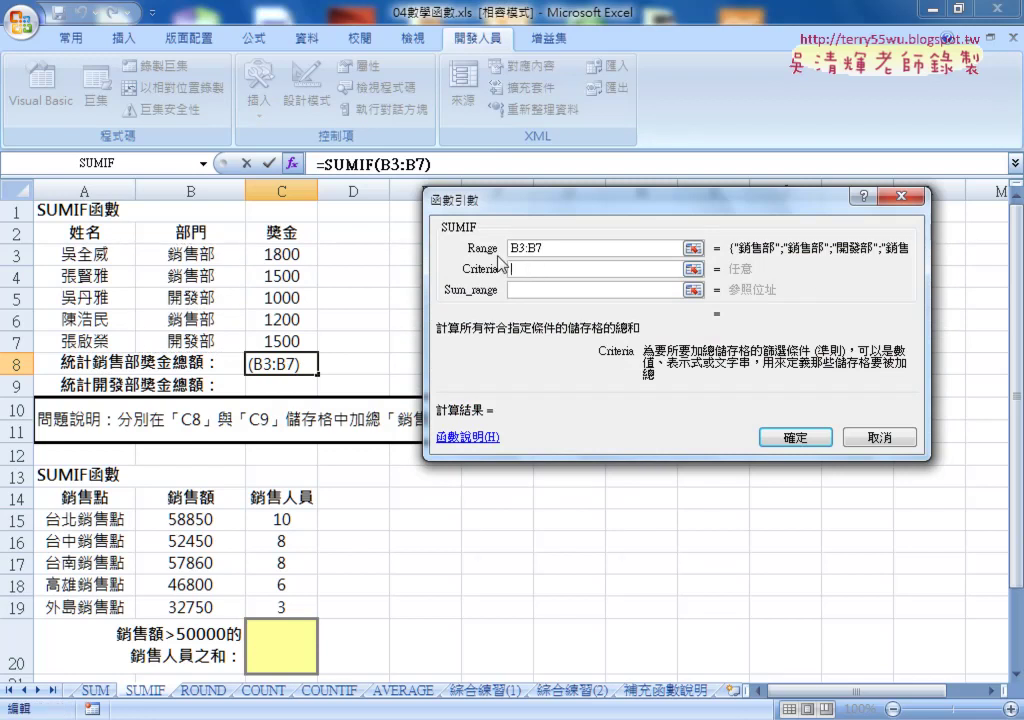
right_click(519, 268)
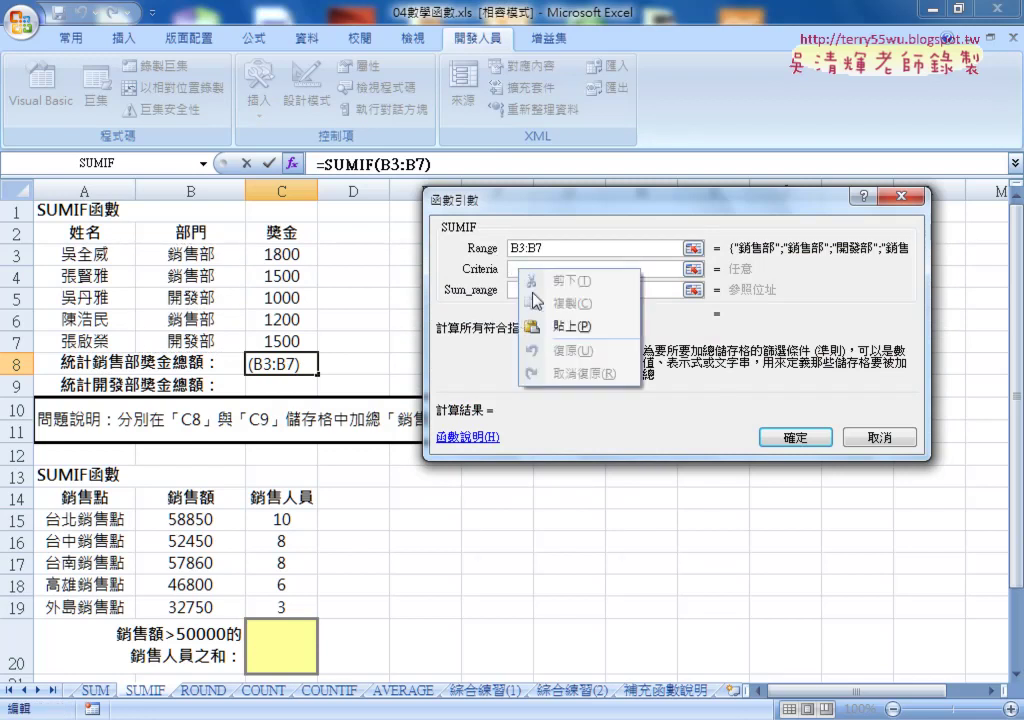
click(540, 326)
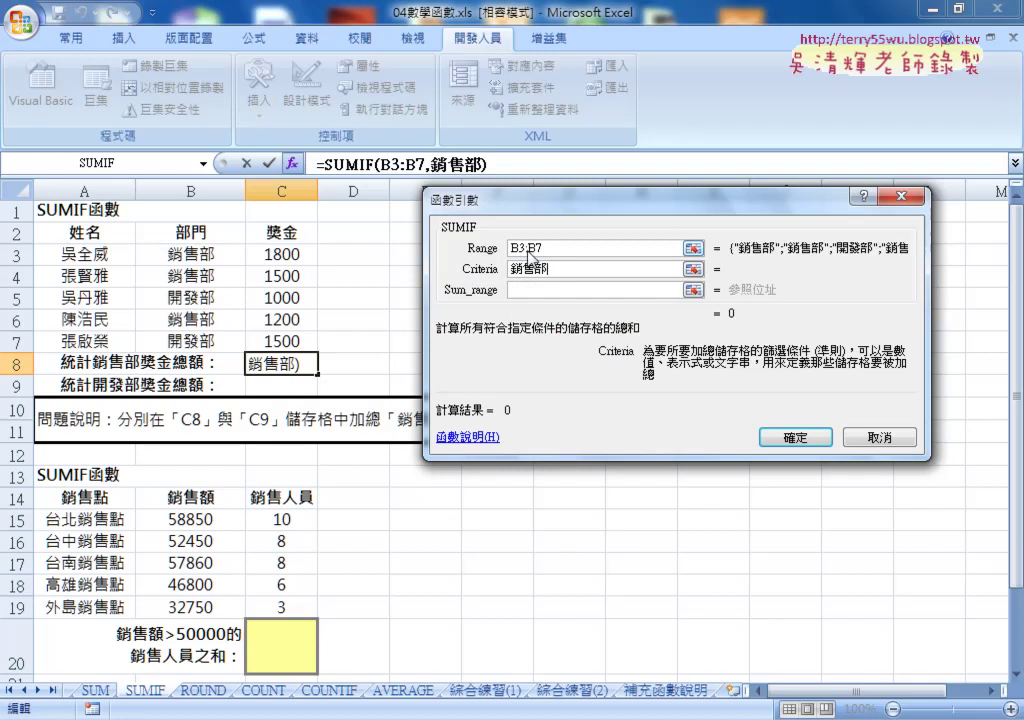
click(530, 290)
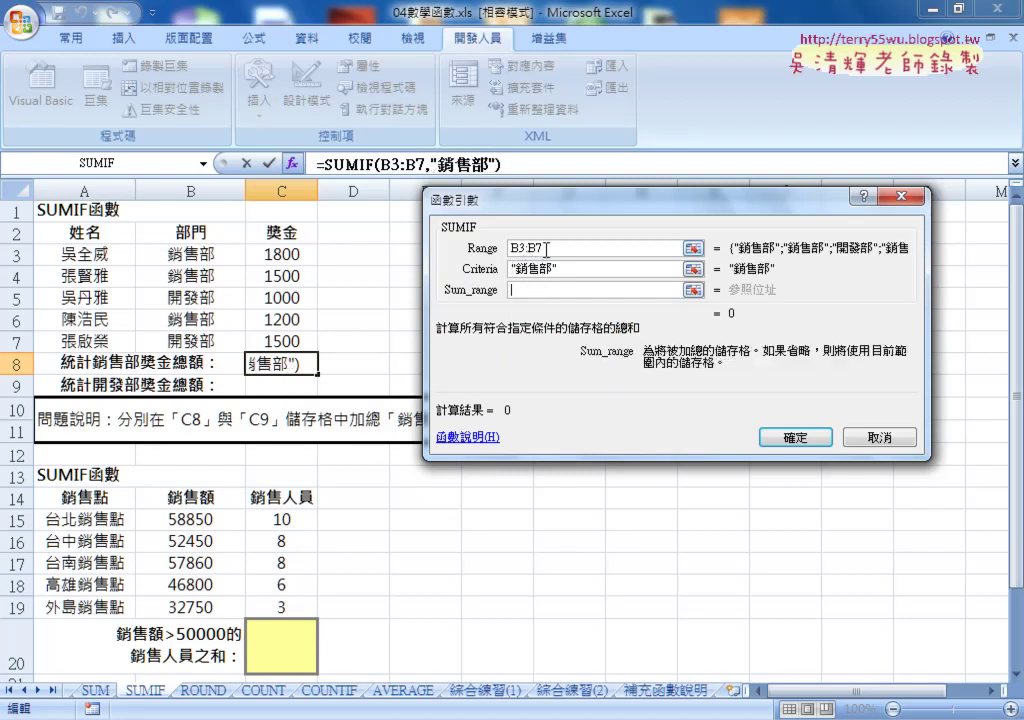
click(547, 249)
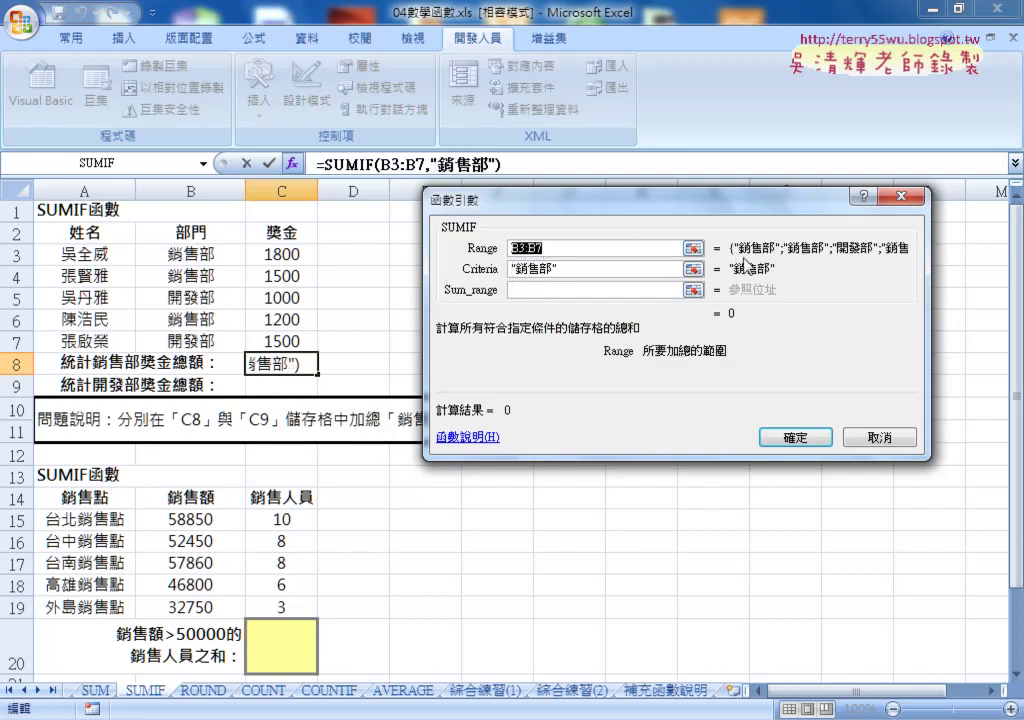
key(Tab)
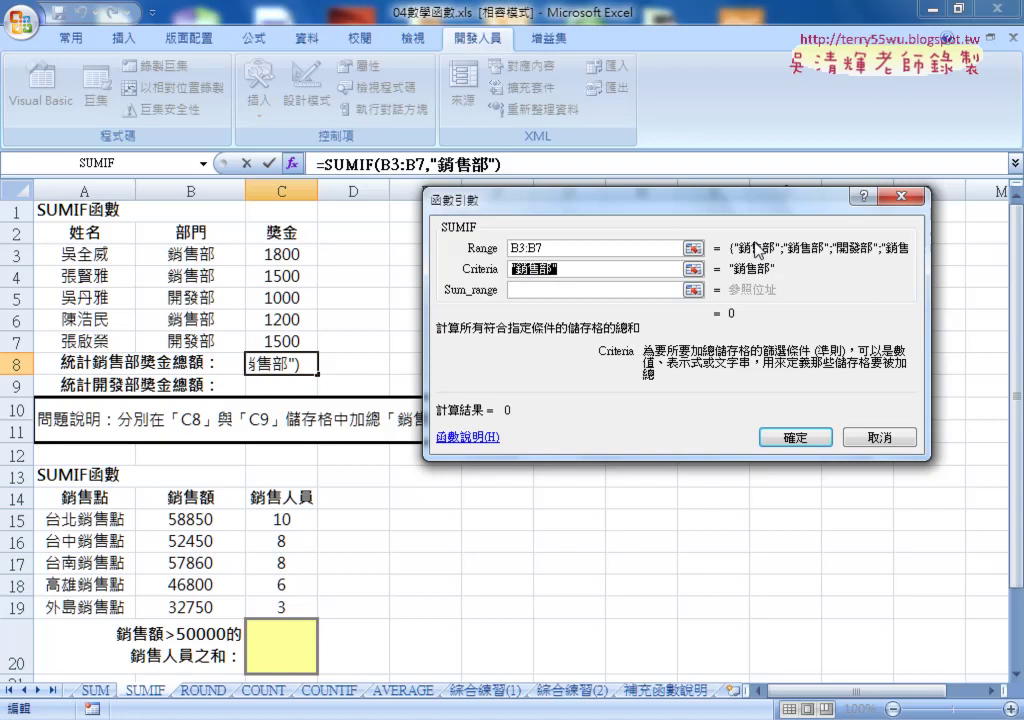
Step: Set Sum_range to C3:C7 and confirm, so C8 shows 4500
click(523, 291)
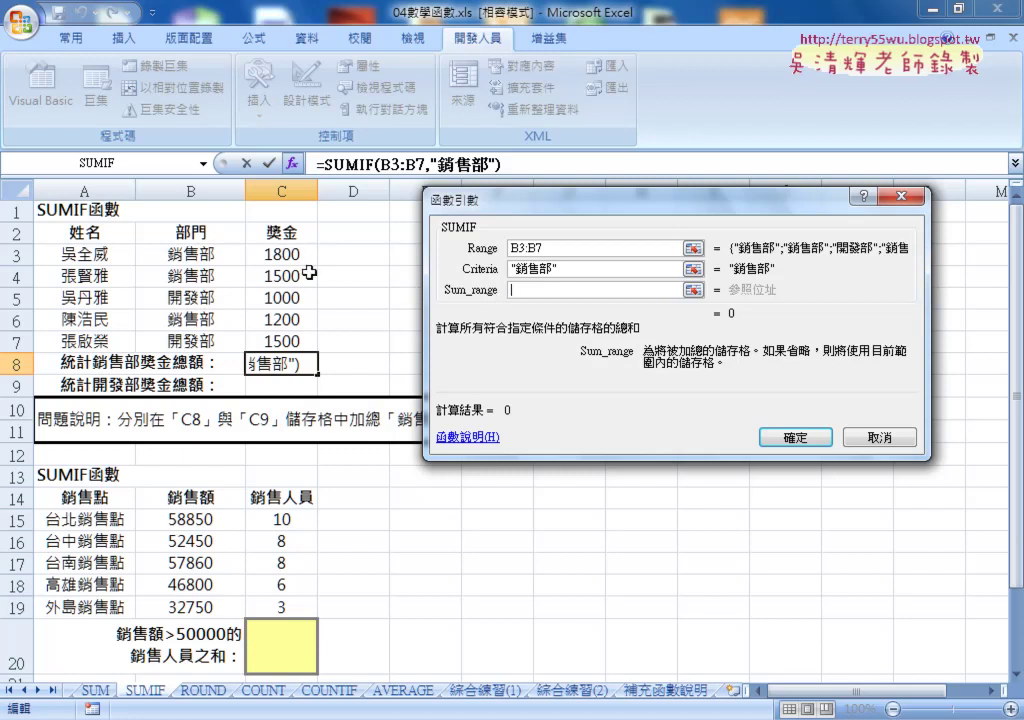
drag(285, 254, 291, 343)
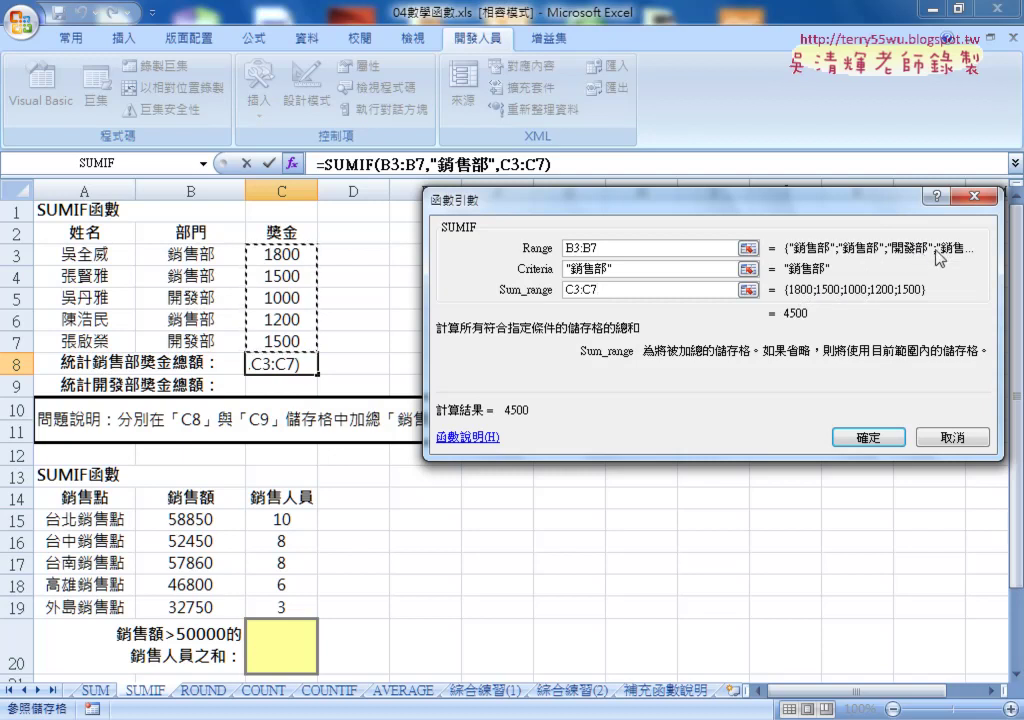
click(883, 442)
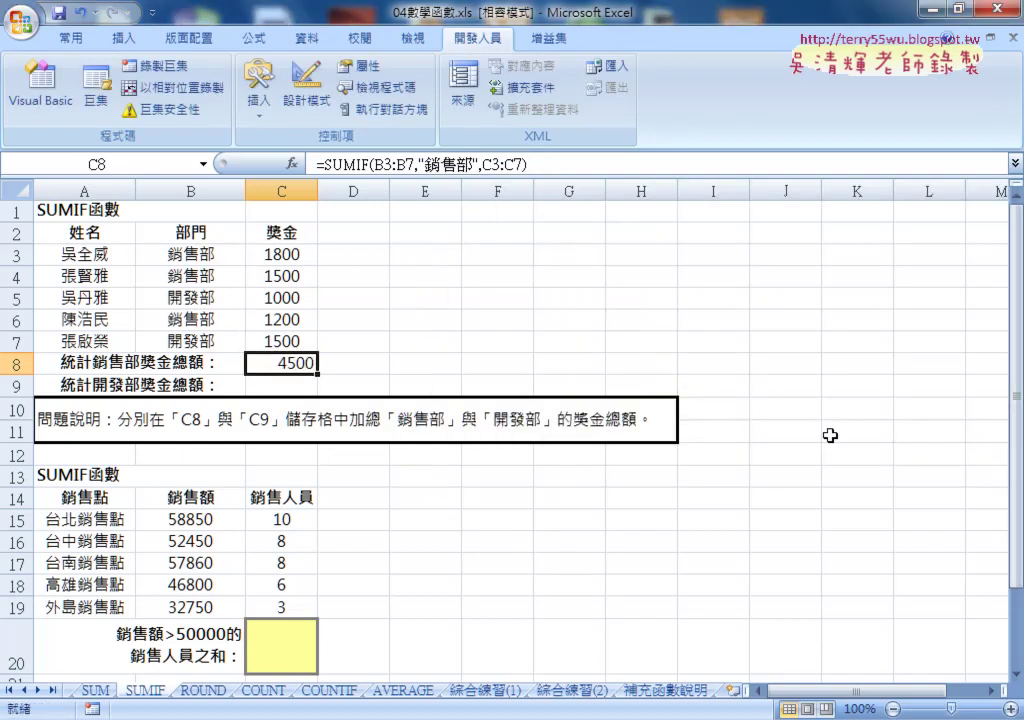
Step: Review C8's formula =SUMIF(B3:B7,"銷售部",C3:C7) and keep its 4500 result
click(298, 388)
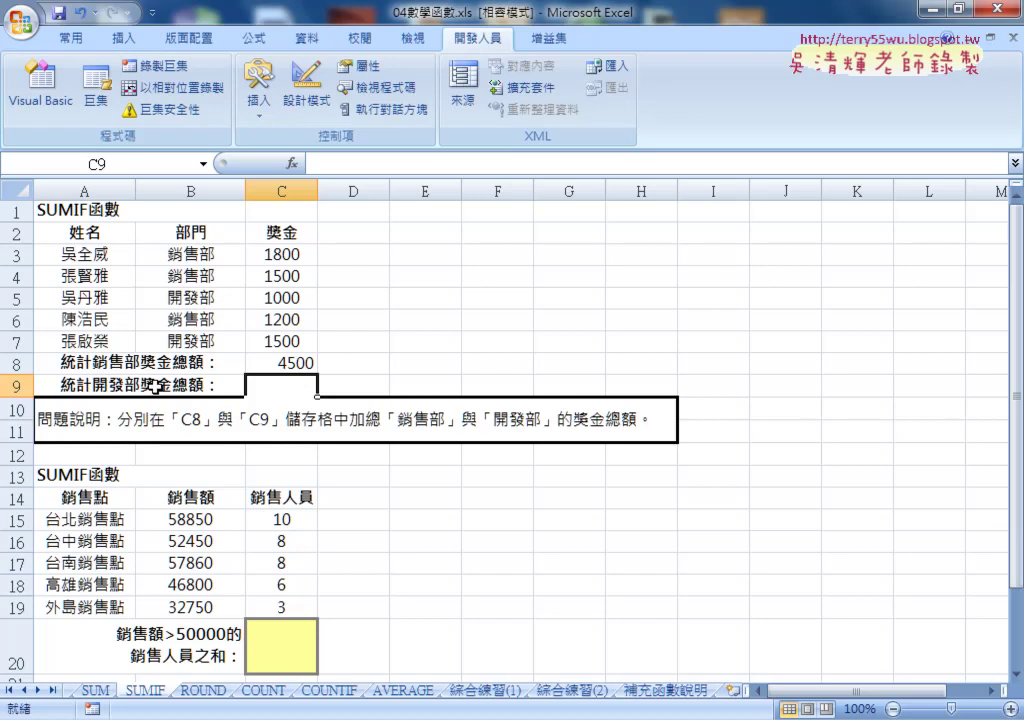
click(288, 366)
drag(320, 163, 544, 163)
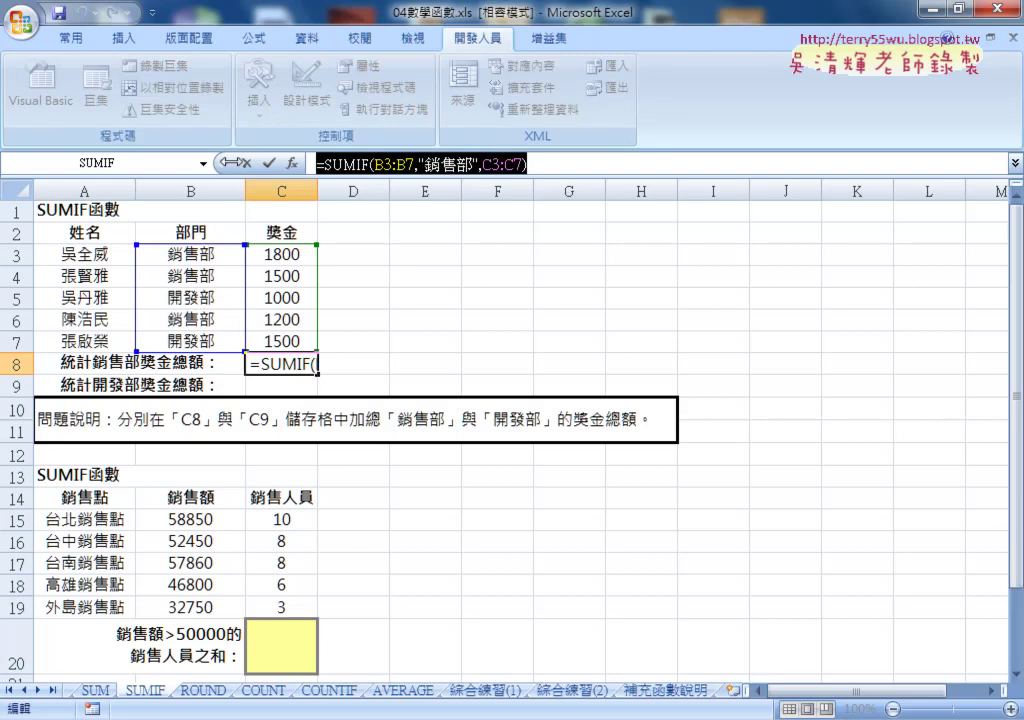
click(268, 163)
Step: Scroll down to the sales-staff exercise and select cell C20
scroll(300, 362, down, 1)
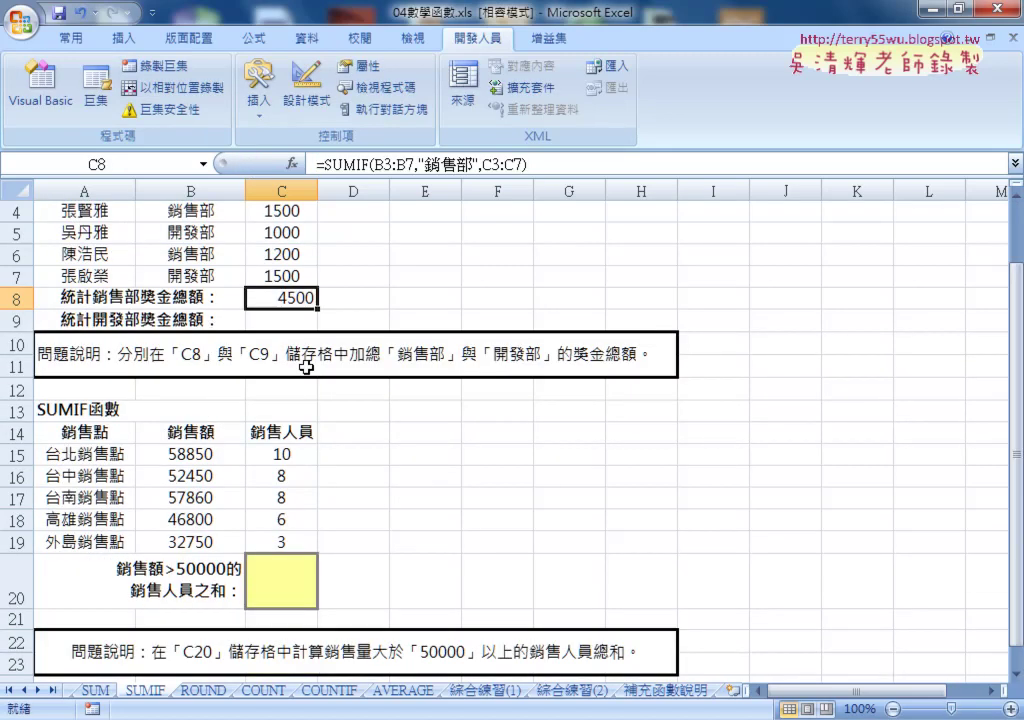
scroll(306, 367, down, 2)
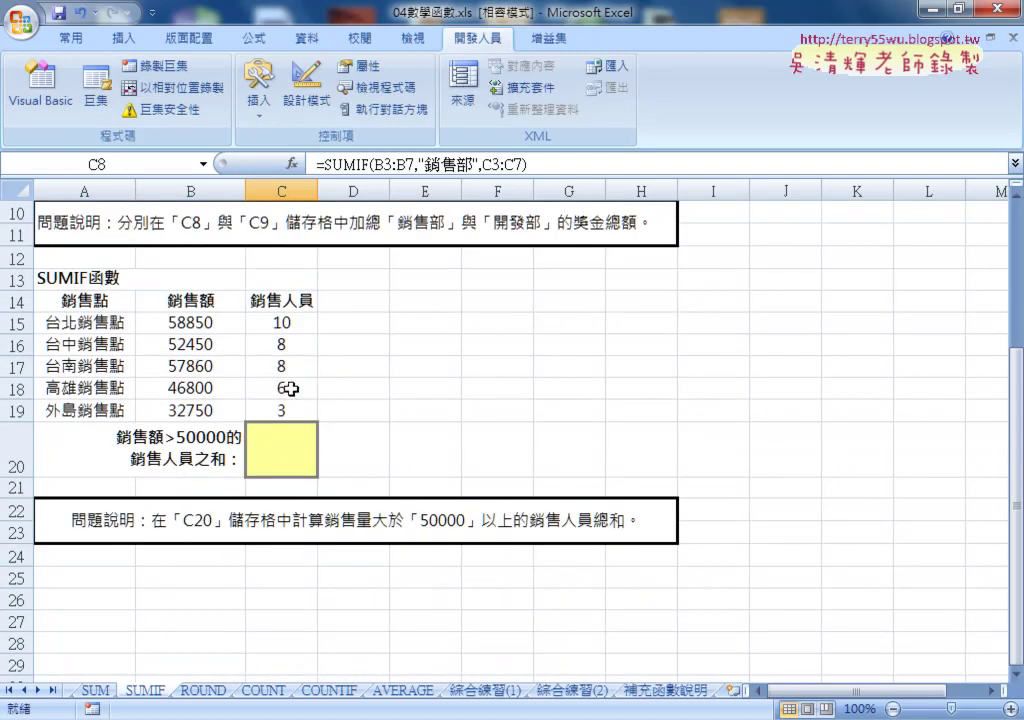
click(273, 434)
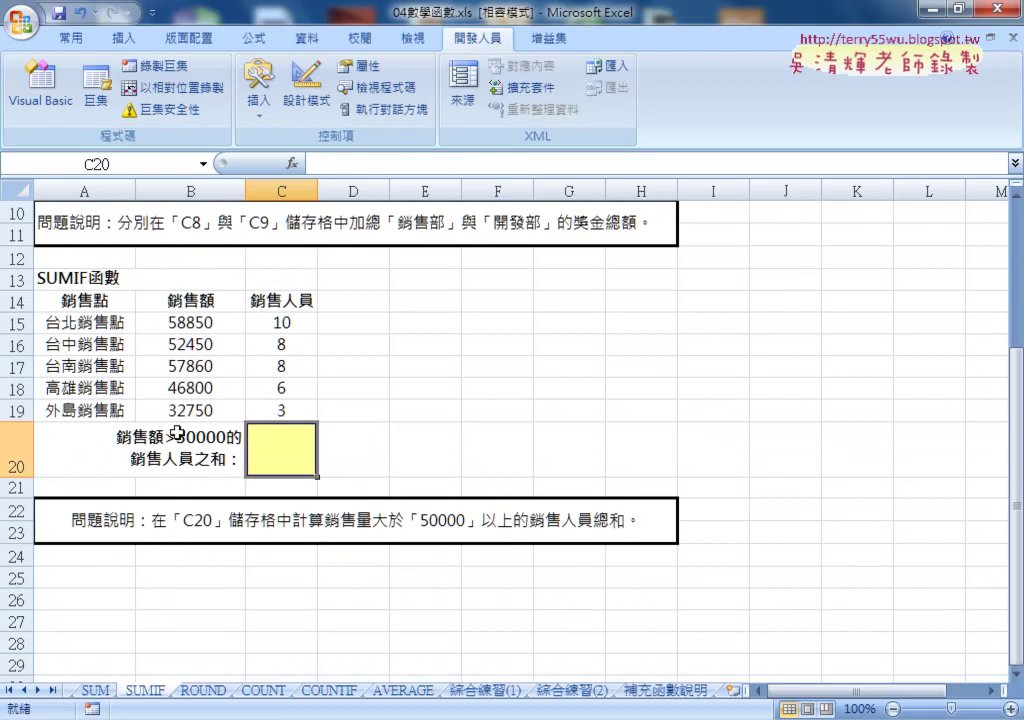
scroll(215, 341, up, 2)
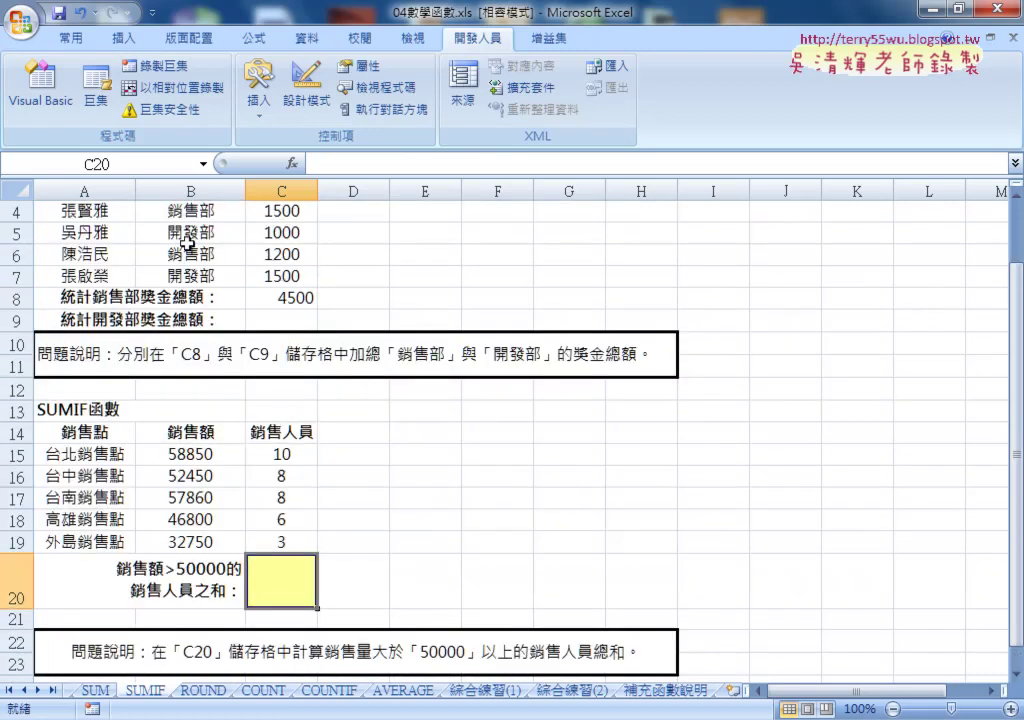
scroll(228, 505, down, 2)
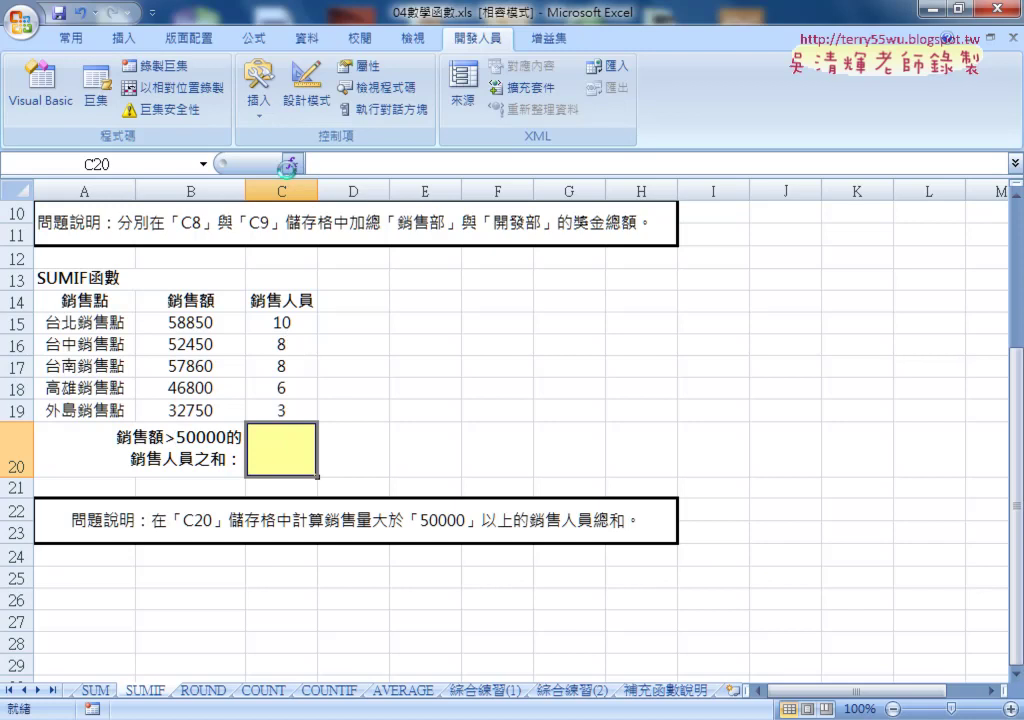
Step: Insert SUMIF into C20 from the Recently Used function category
click(289, 168)
click(697, 247)
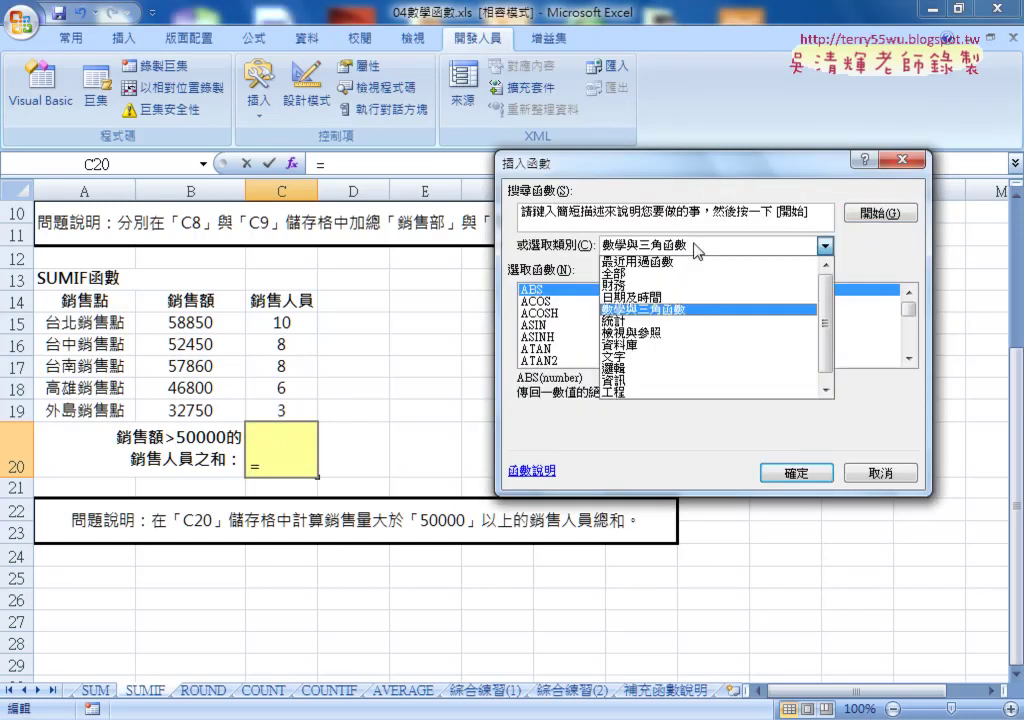
click(680, 273)
click(686, 247)
click(683, 264)
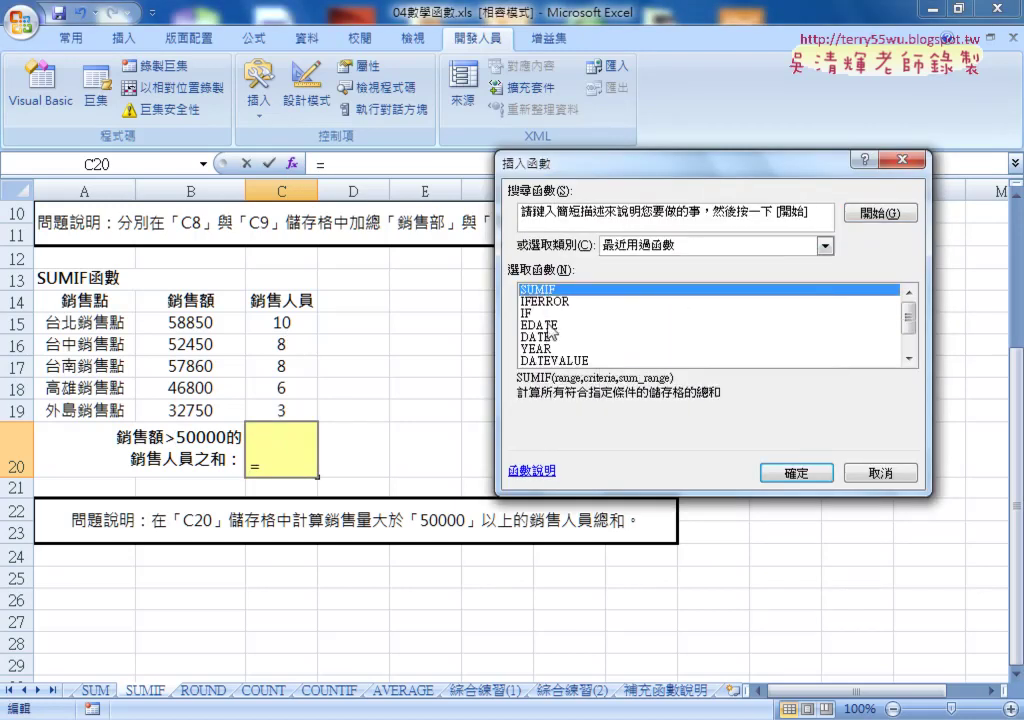
click(790, 472)
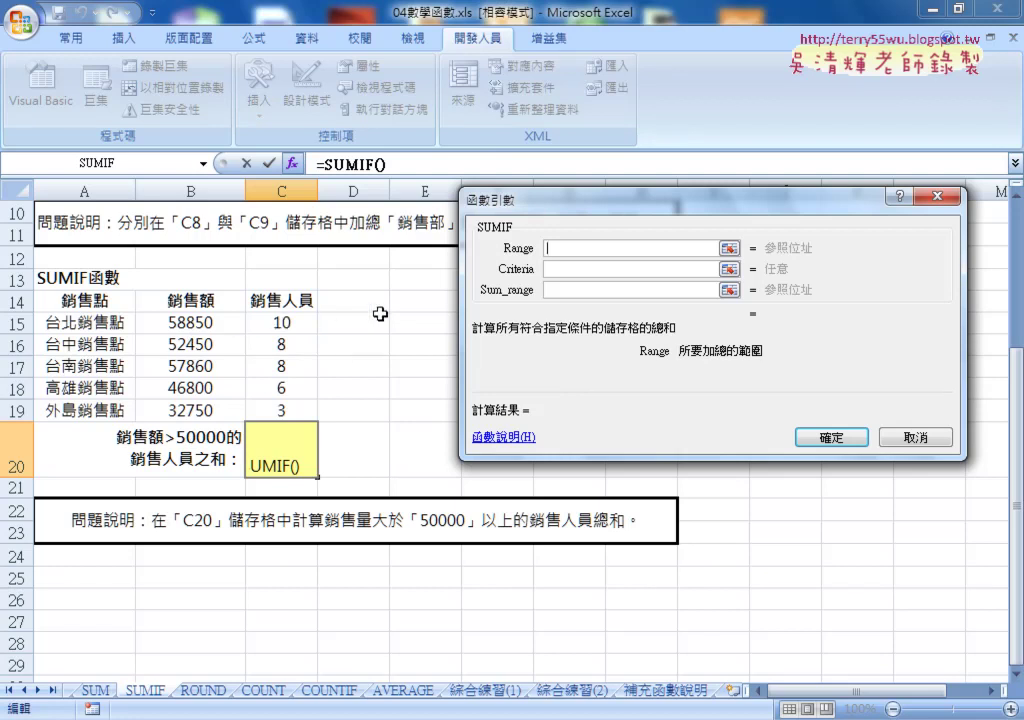
Step: Enter >50000 as the SUMIF criterion
click(565, 270)
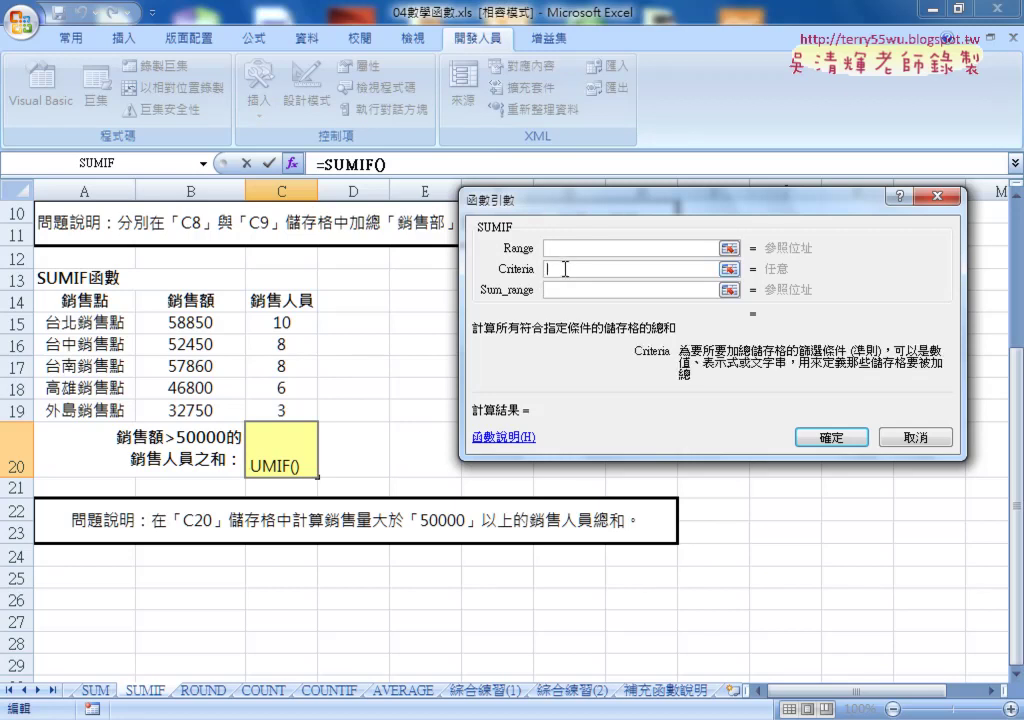
text(>500)
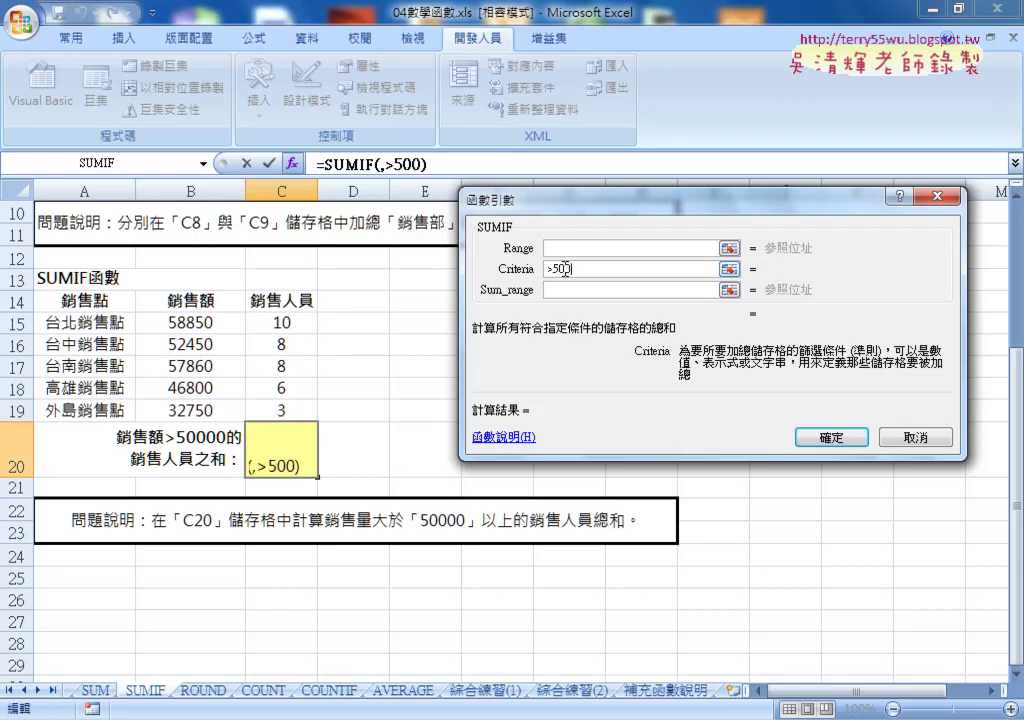
text(00)
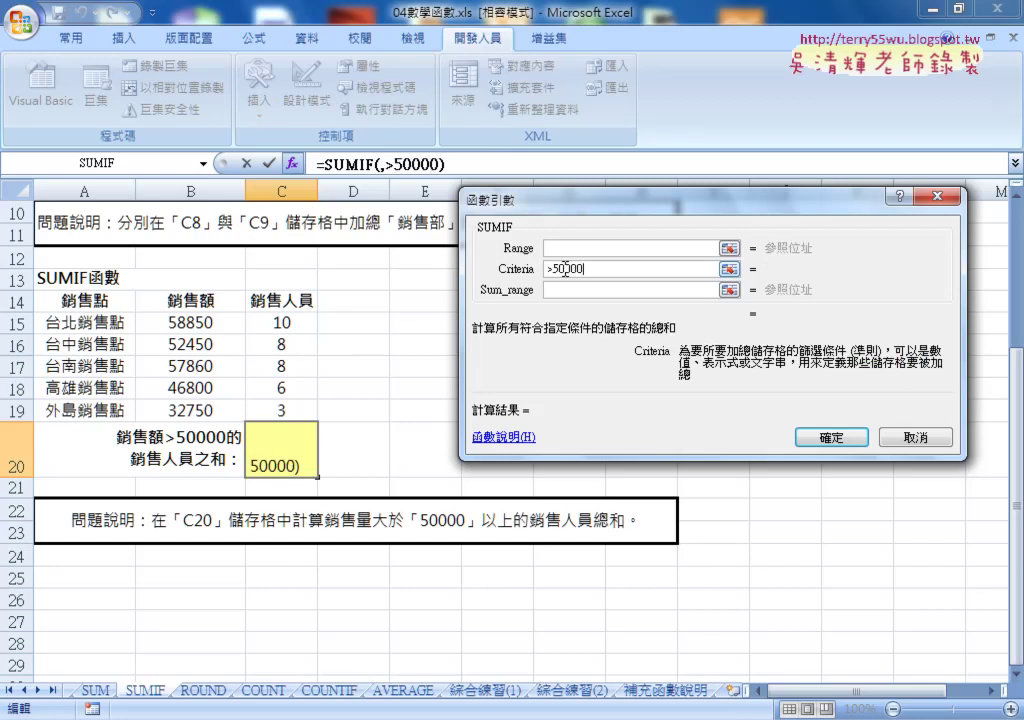
click(579, 250)
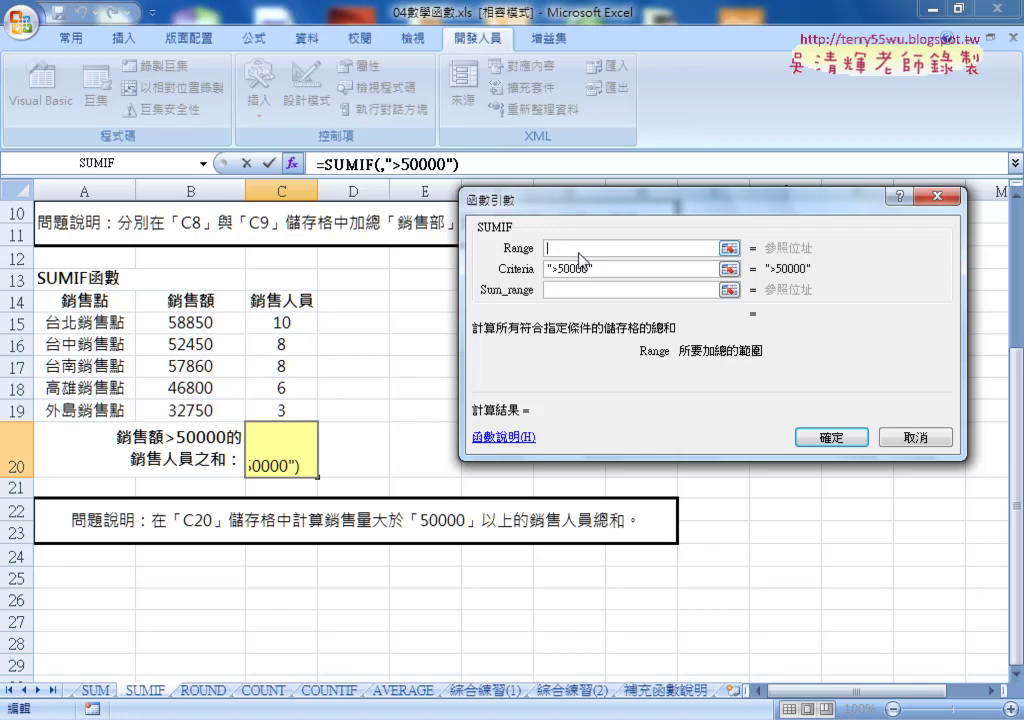
click(549, 268)
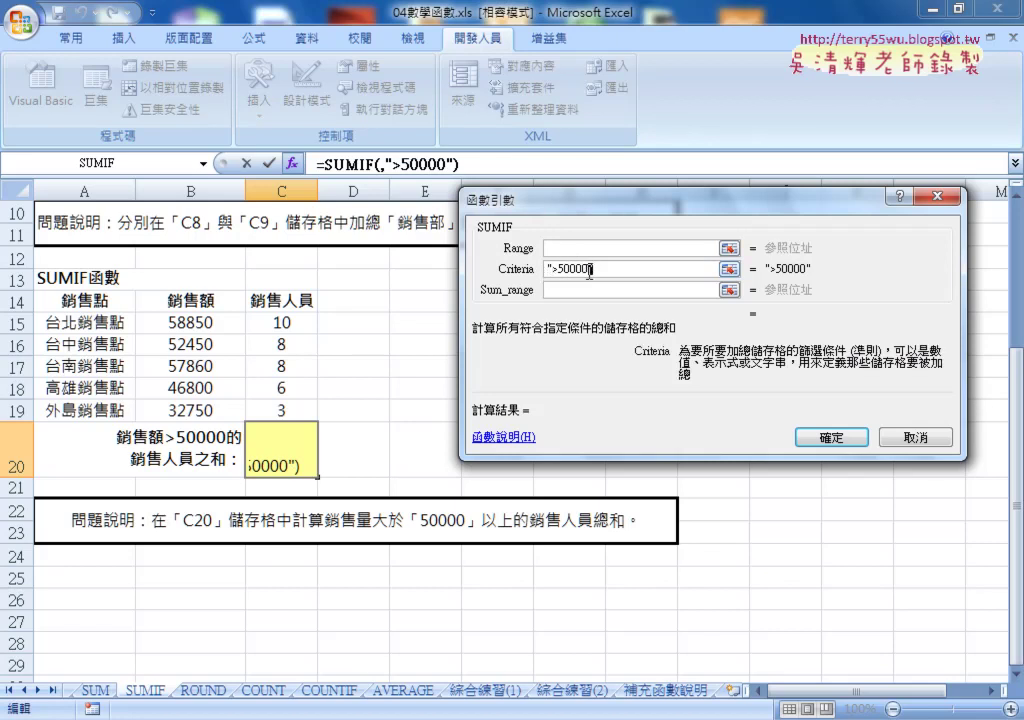
double_click(589, 269)
click(607, 252)
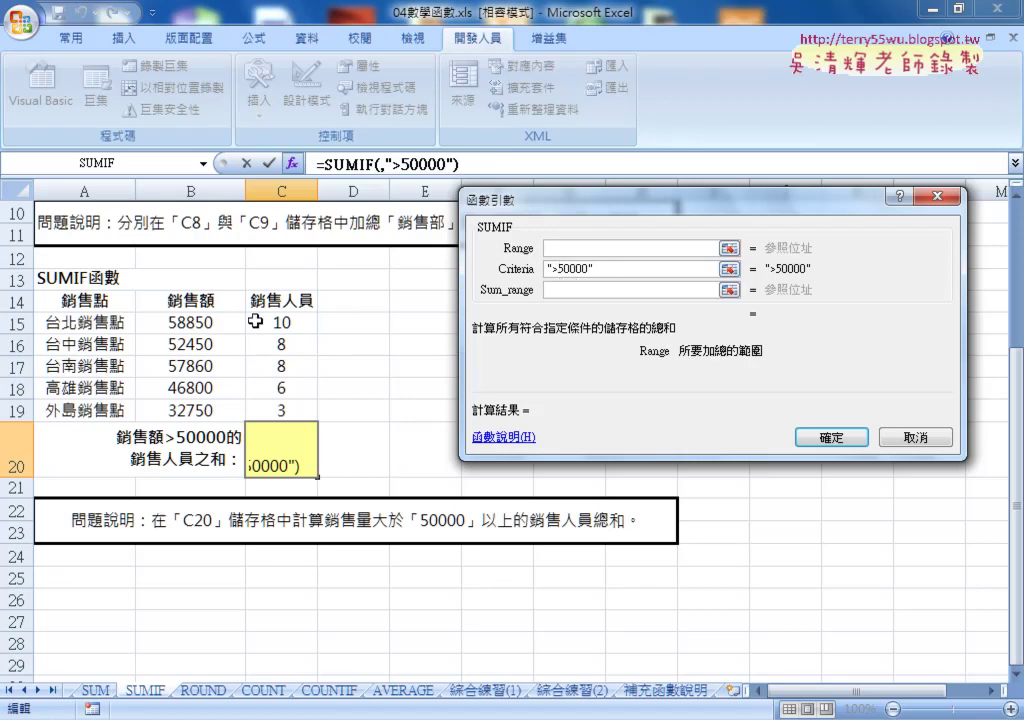
Step: Set Range B15:B19 and Sum_range C15:C19 and confirm, giving 26 in C20
drag(205, 323, 210, 410)
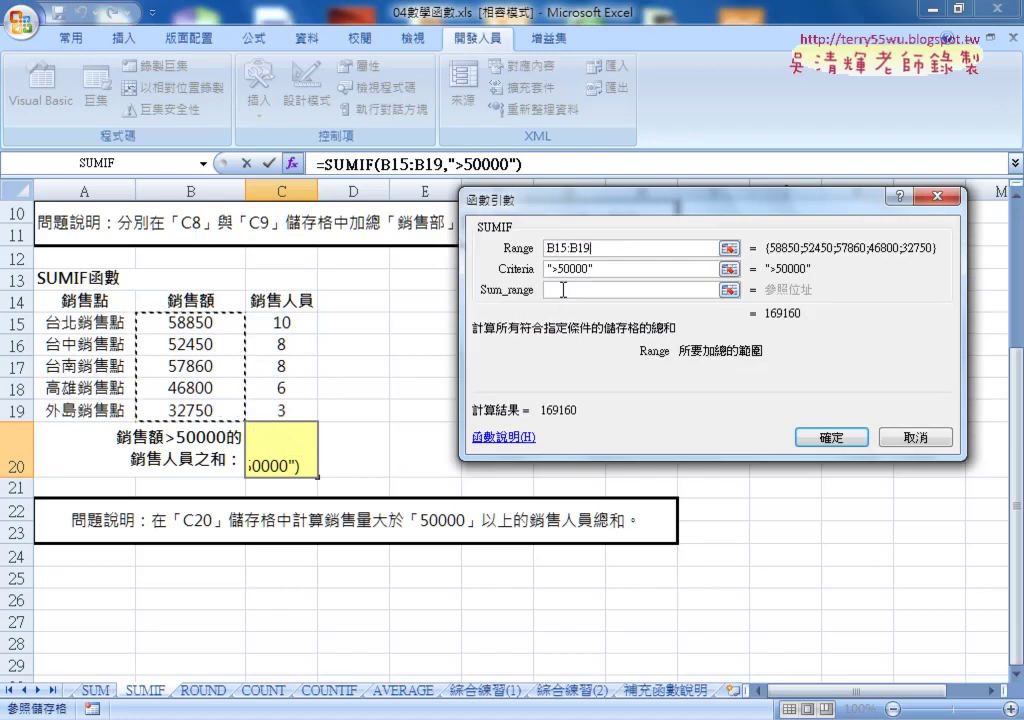
click(563, 290)
click(287, 326)
drag(287, 326, 288, 405)
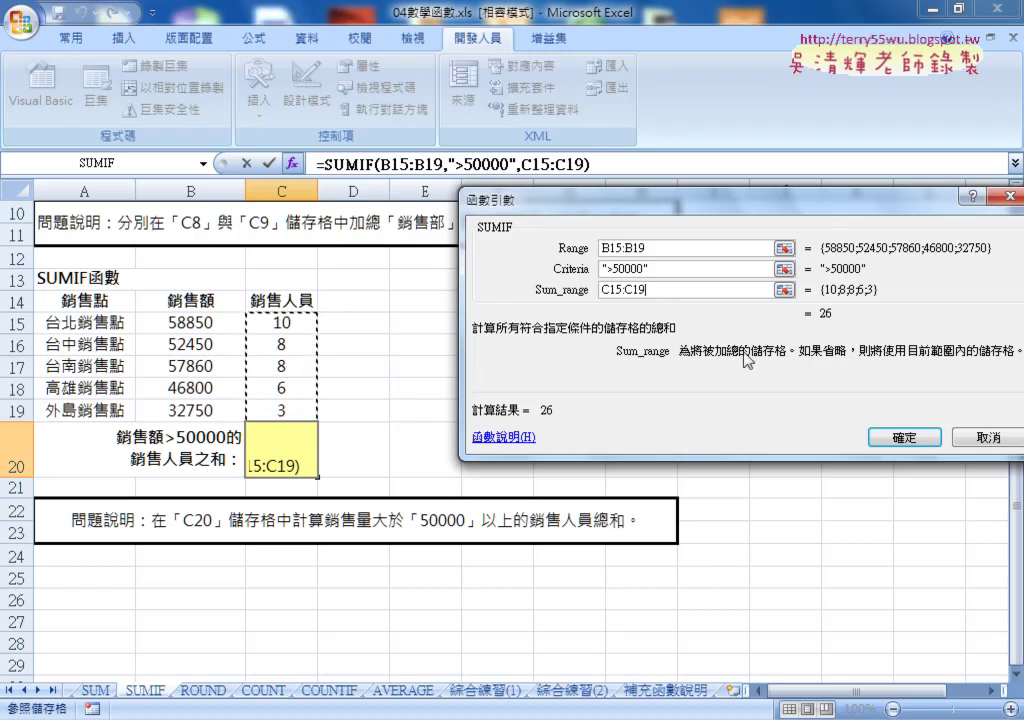
click(890, 440)
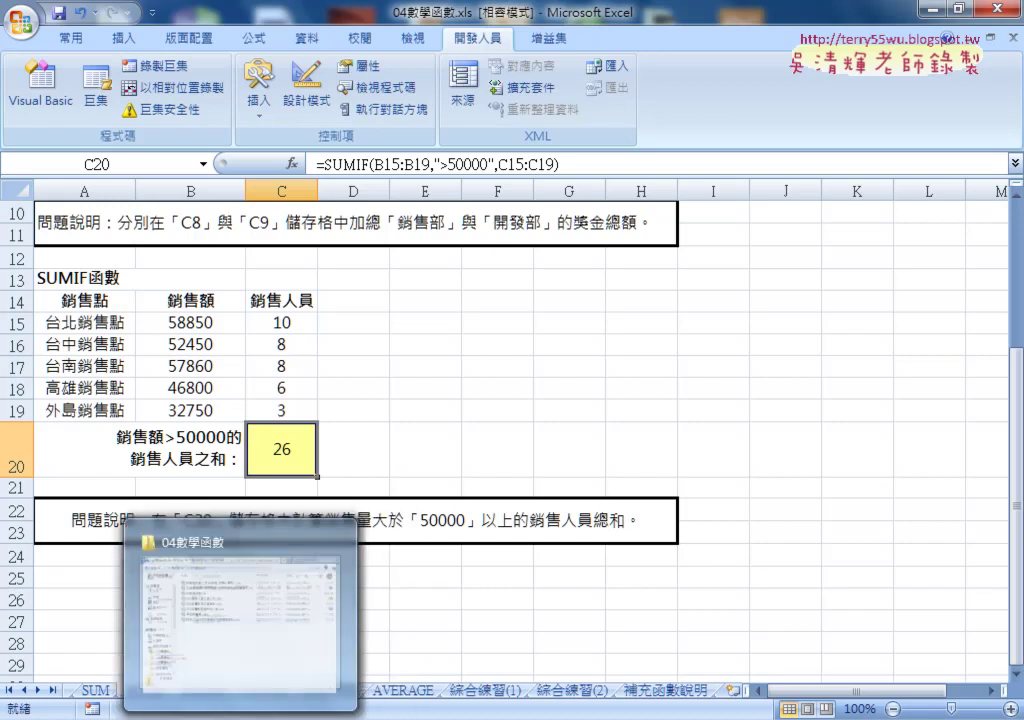
Step: Switch to the 04數學函數 Explorer window and launch 007產線人員工資之和.xlsx in Excel
mouse_move(125, 716)
click(148, 652)
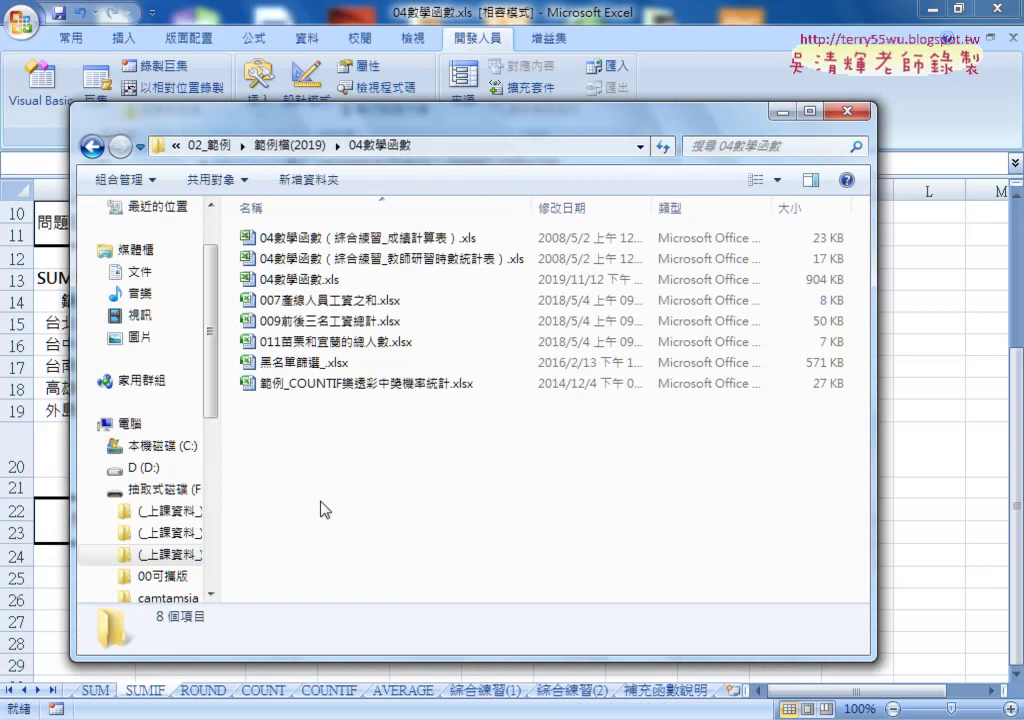
click(339, 303)
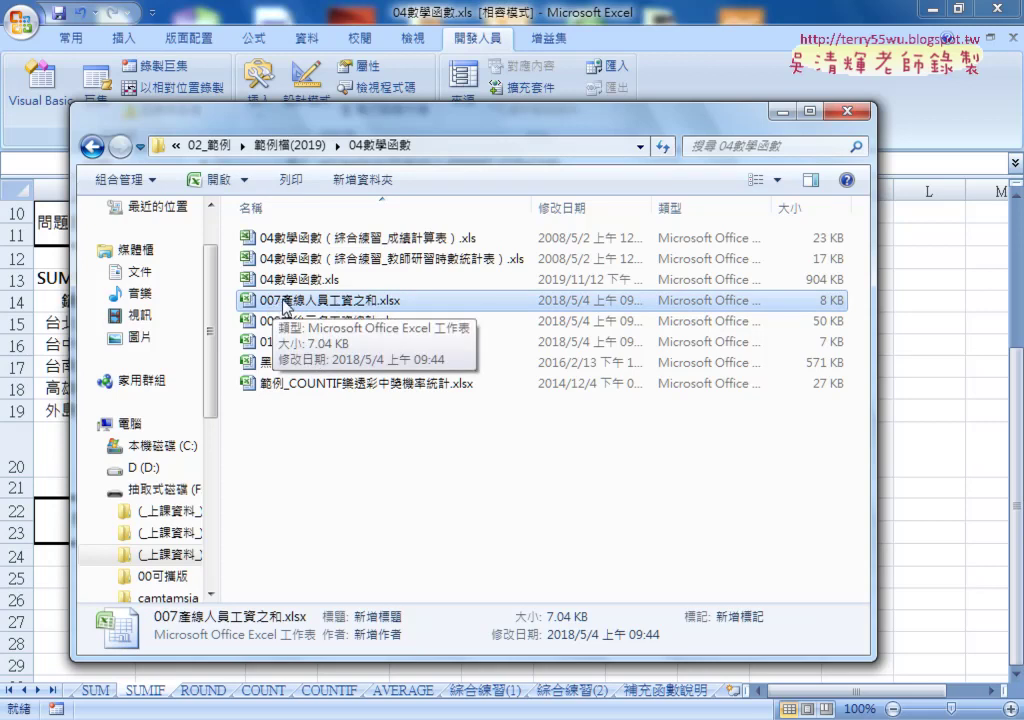
double_click(329, 301)
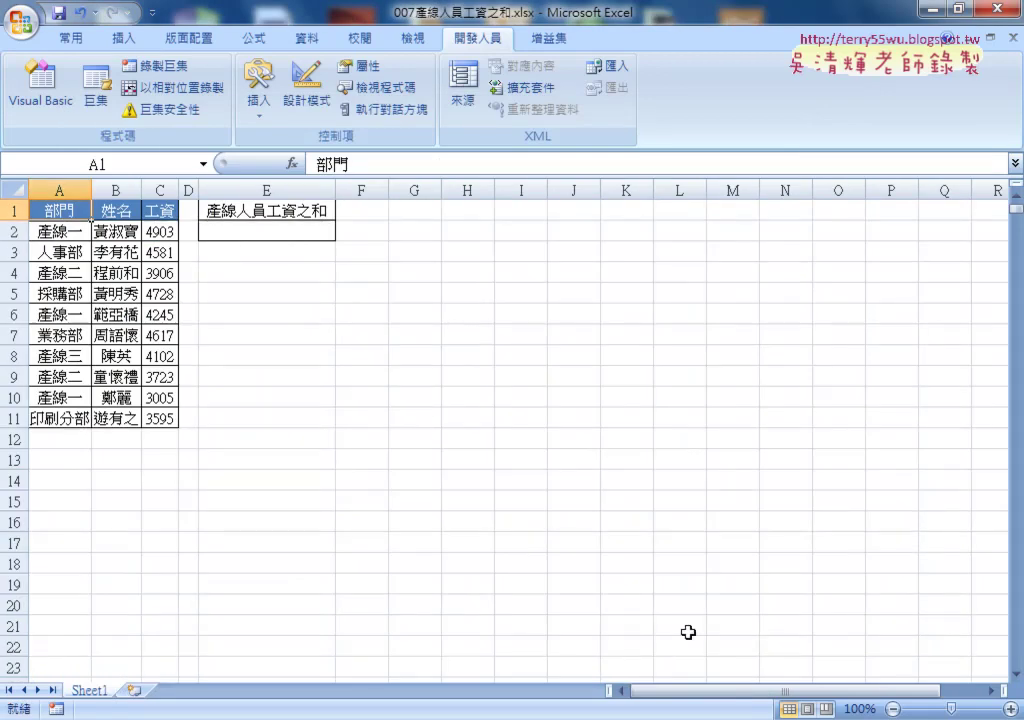
click(1010, 709)
click(1010, 709)
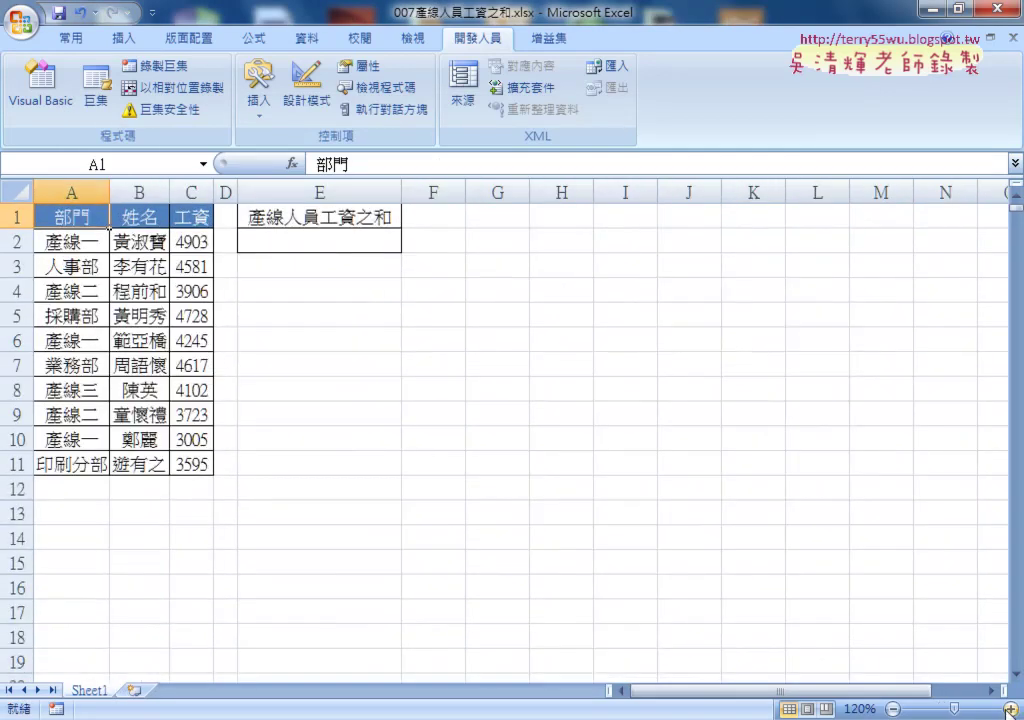
click(1010, 709)
click(1010, 709)
click(1010, 709)
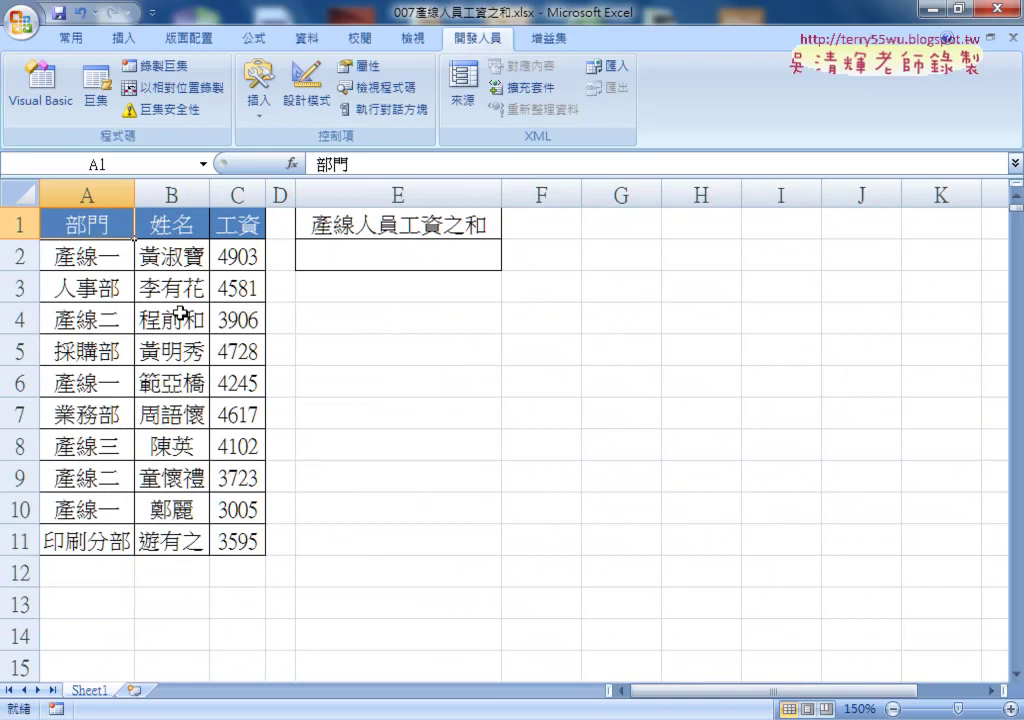
click(93, 191)
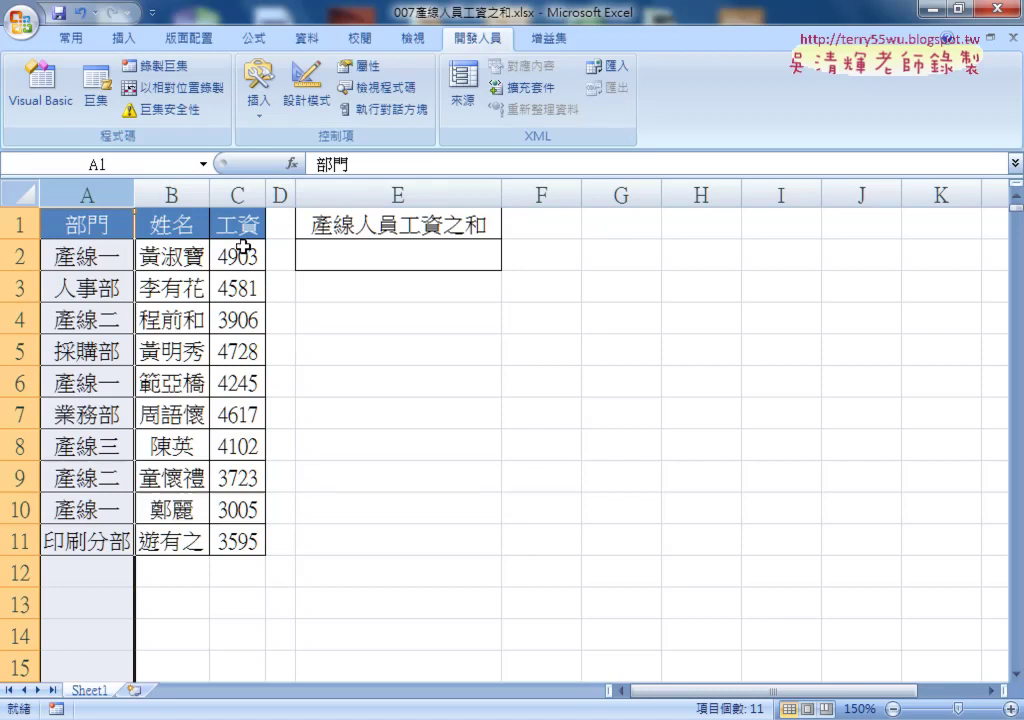
click(364, 258)
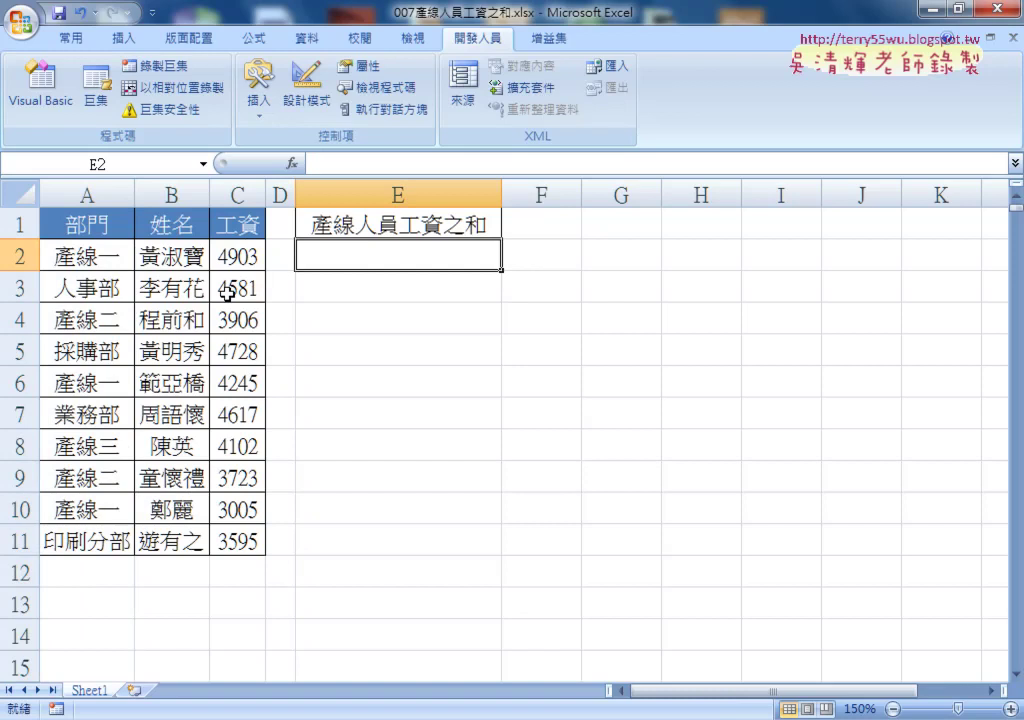
click(101, 189)
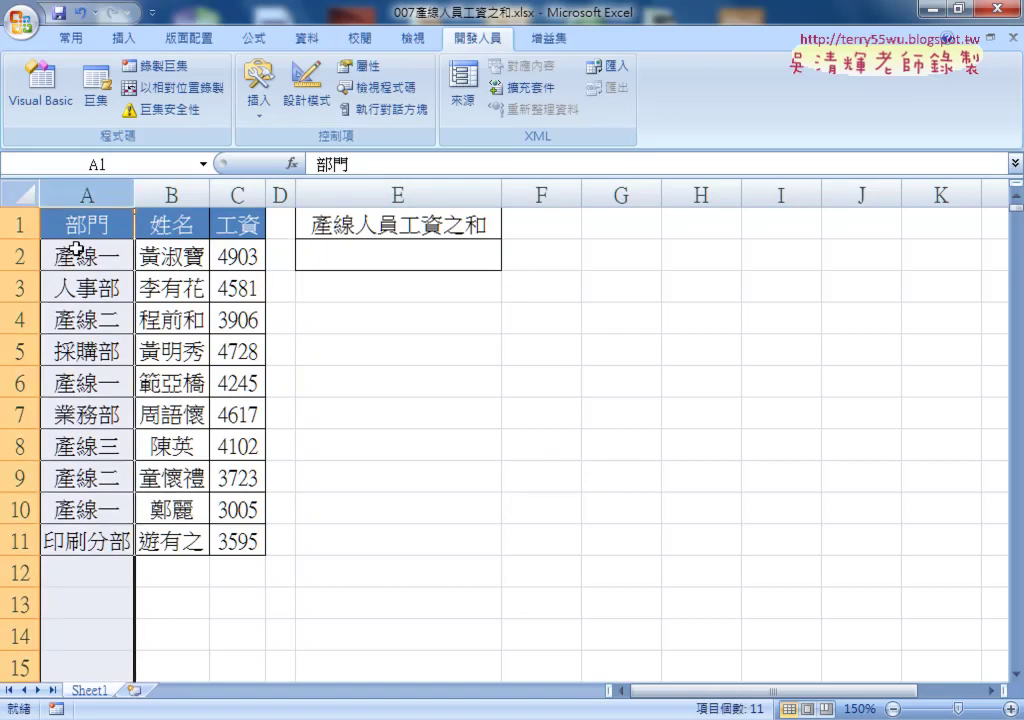
click(76, 257)
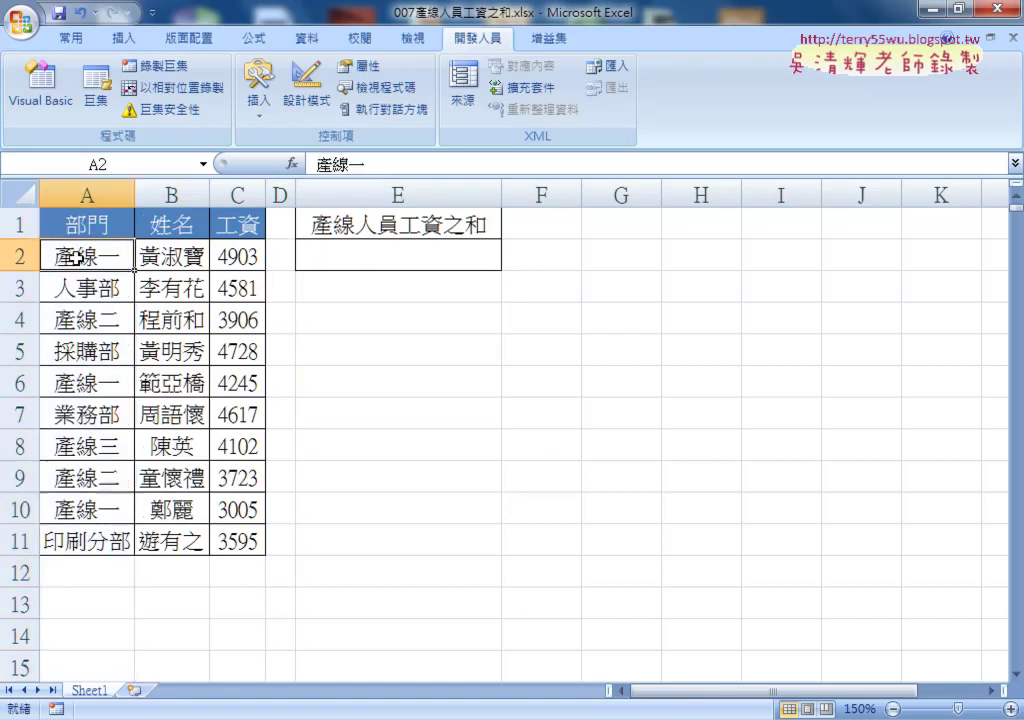
click(87, 322)
click(104, 450)
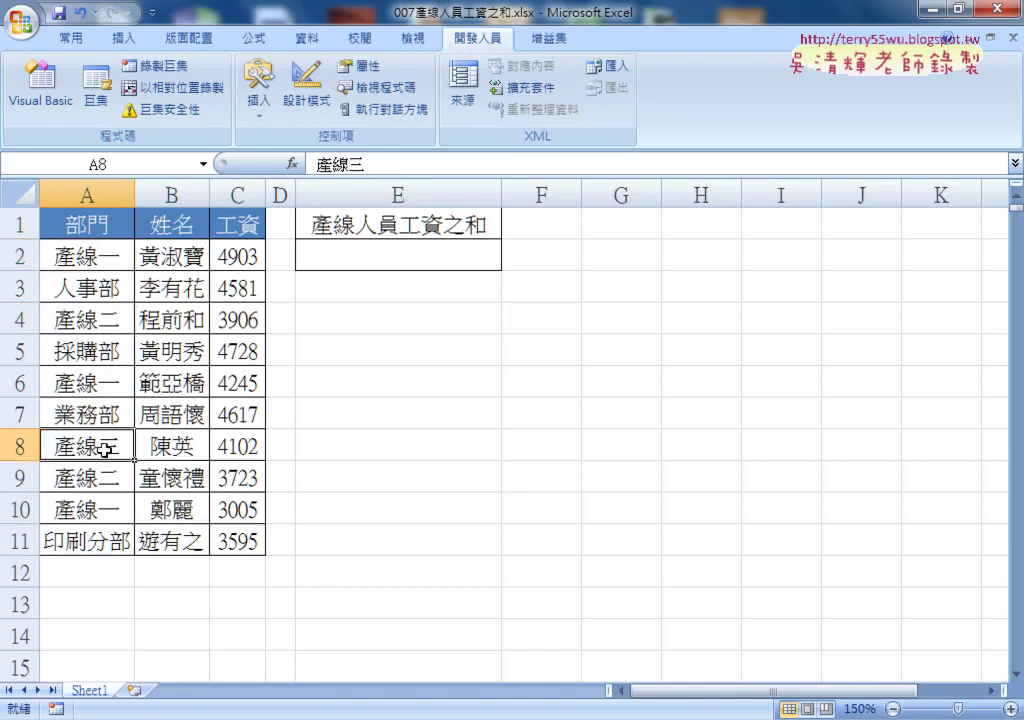
click(85, 257)
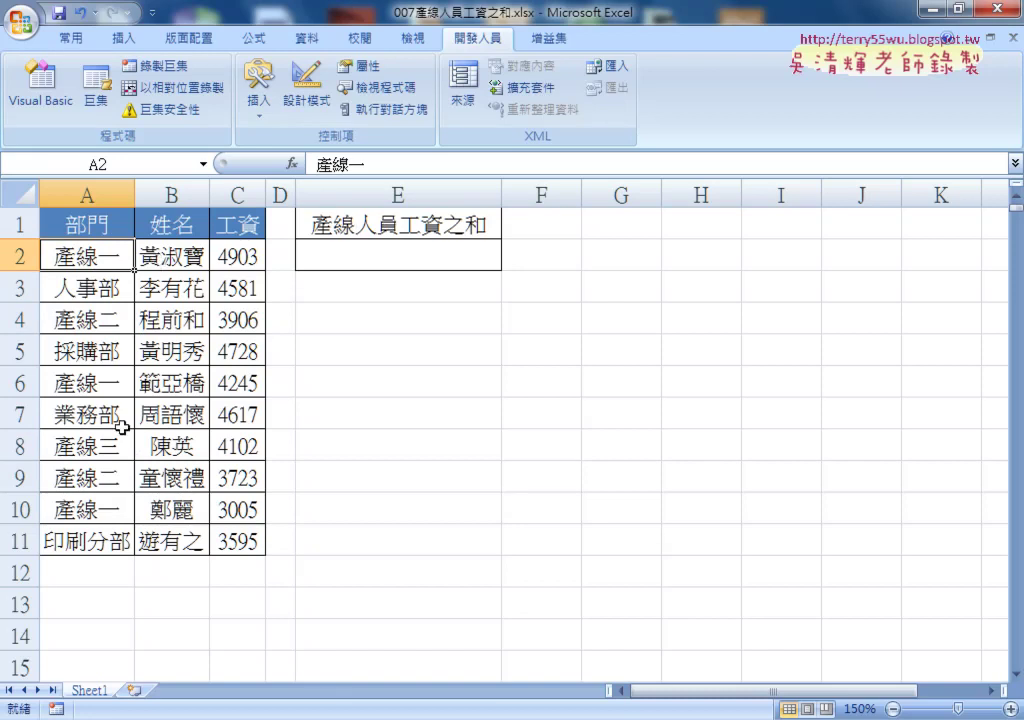
click(424, 250)
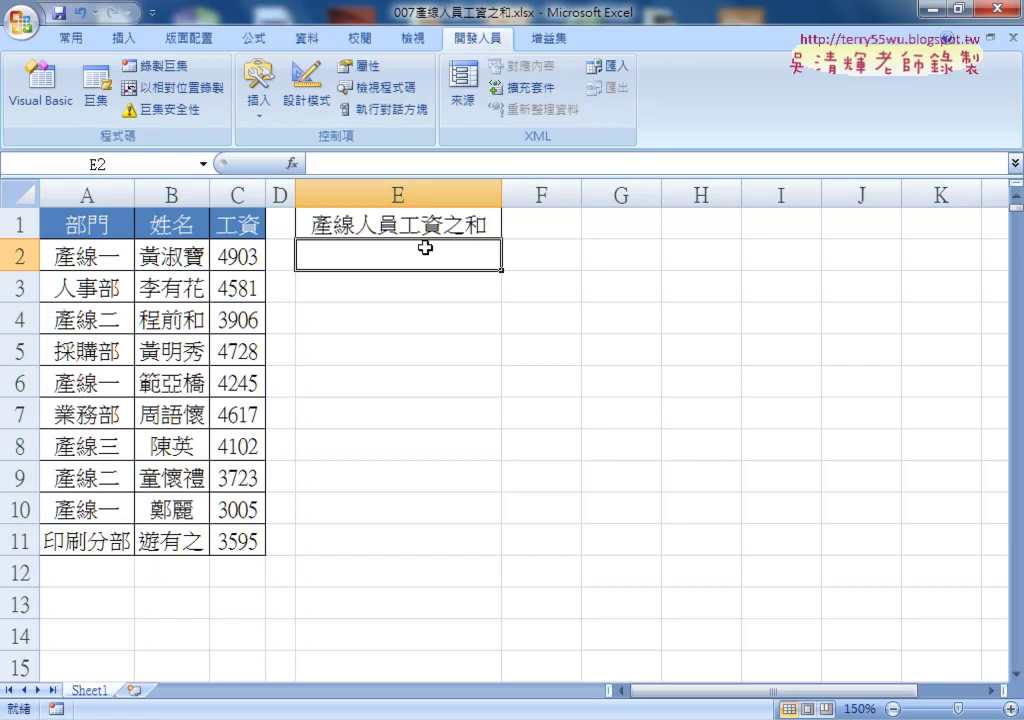
Step: Insert SUMIF into E2 and type 產線 as its criterion
click(292, 163)
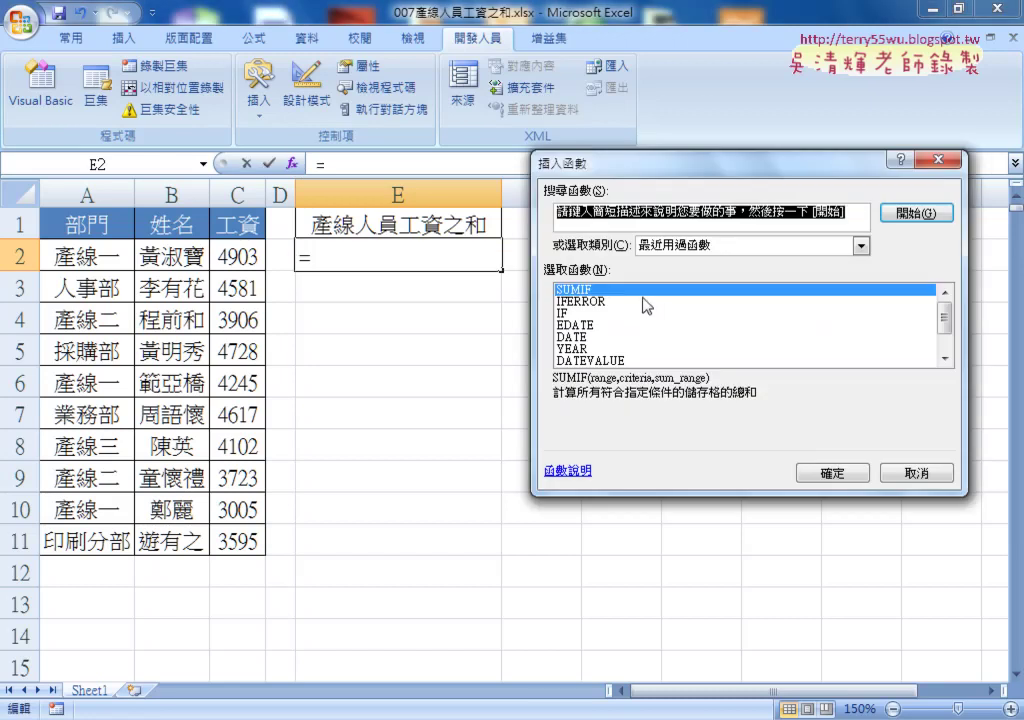
double_click(643, 290)
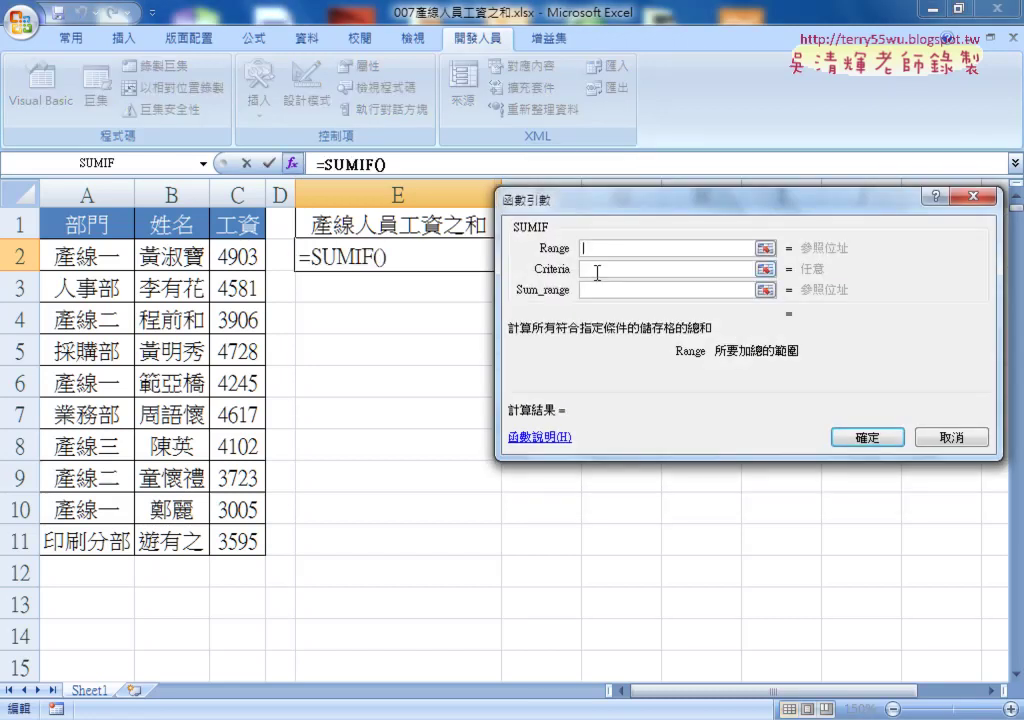
click(596, 270)
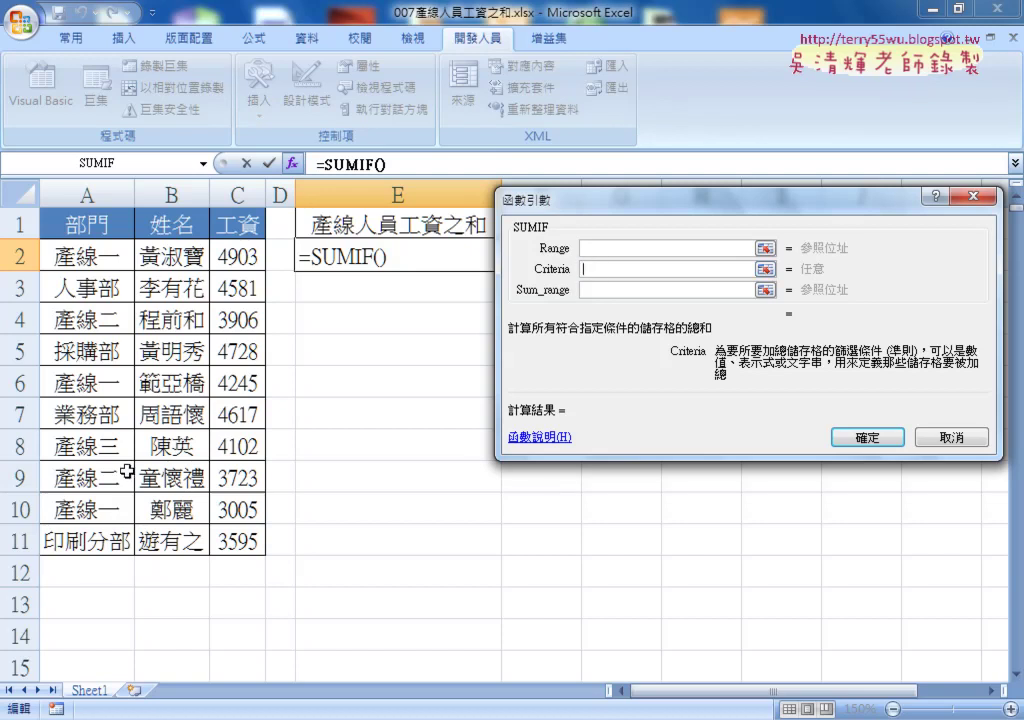
text(.)
key(BackSpace)
text(展)
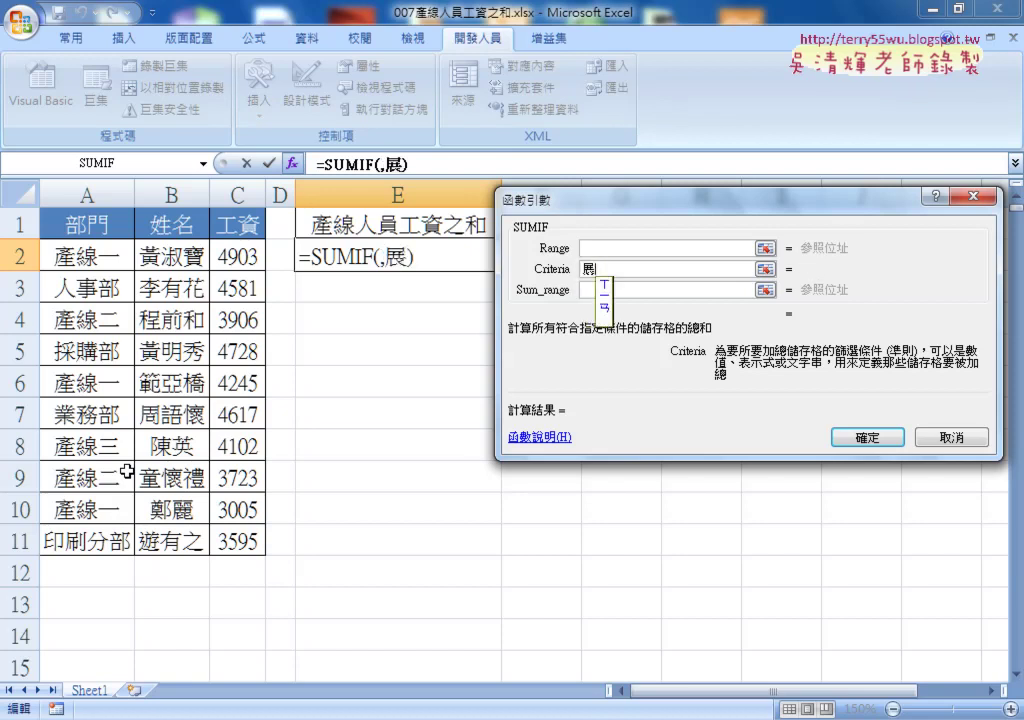
text(現)
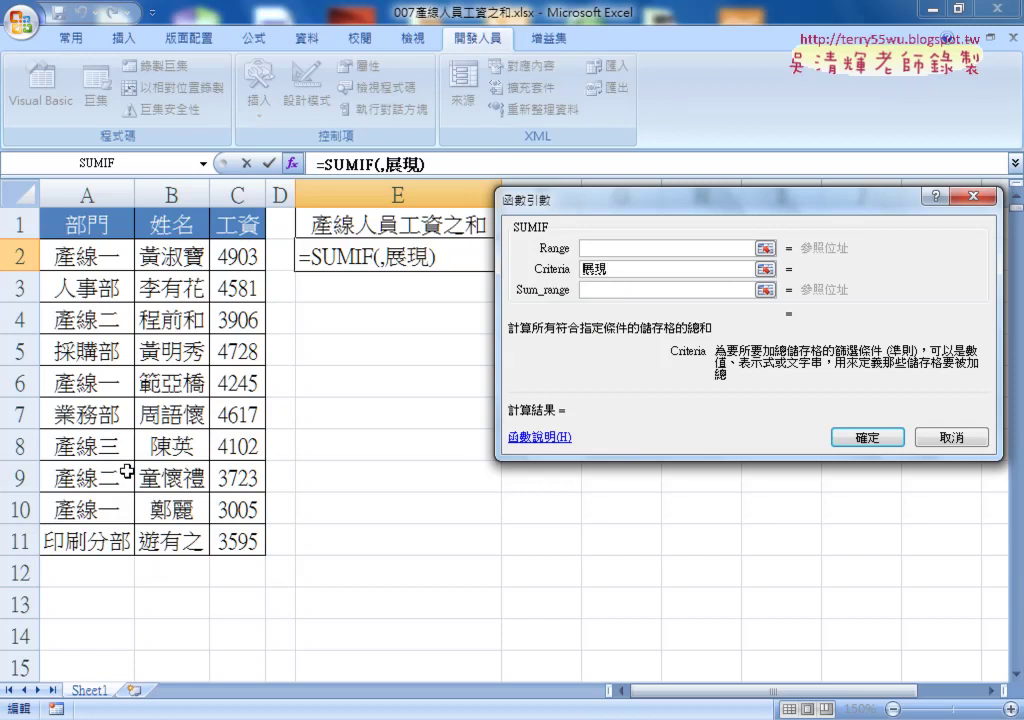
text(ㄔㄢ)
text(產)
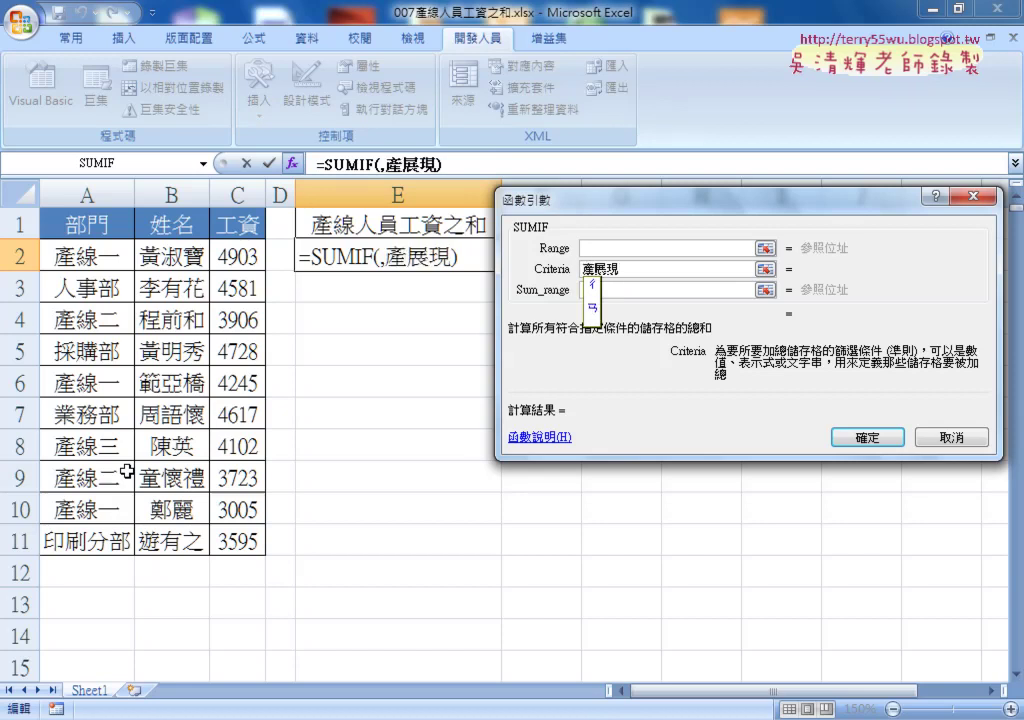
text(線)
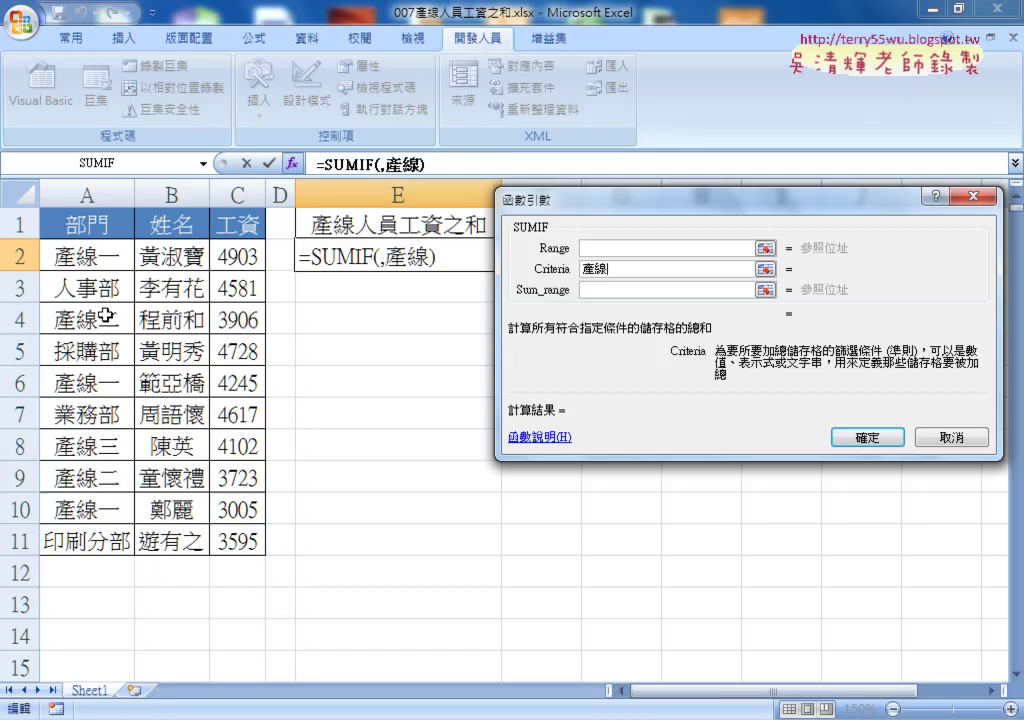
Step: Try ? wildcards, then replace them with * so the criterion reads 產線*
text(?)
text(?)
key(BackSpace)
key(BackSpace)
text(*)
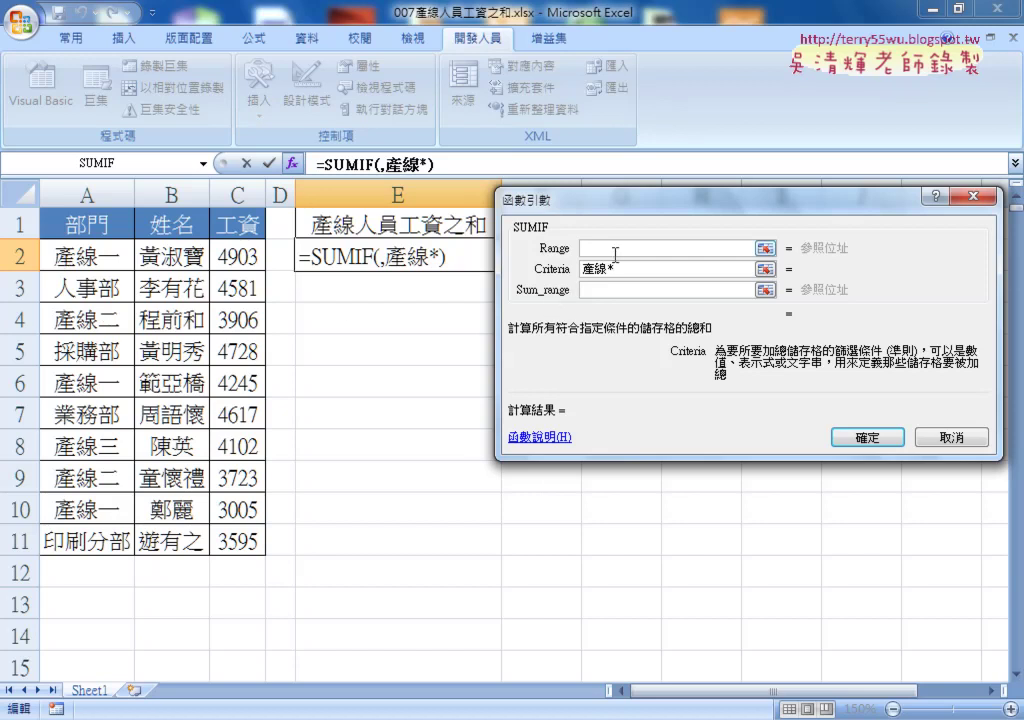
Step: Complete E2's SUMIF with range A2:A11, criteria 產線* and sum range C2:C11, giving 23884
click(615, 254)
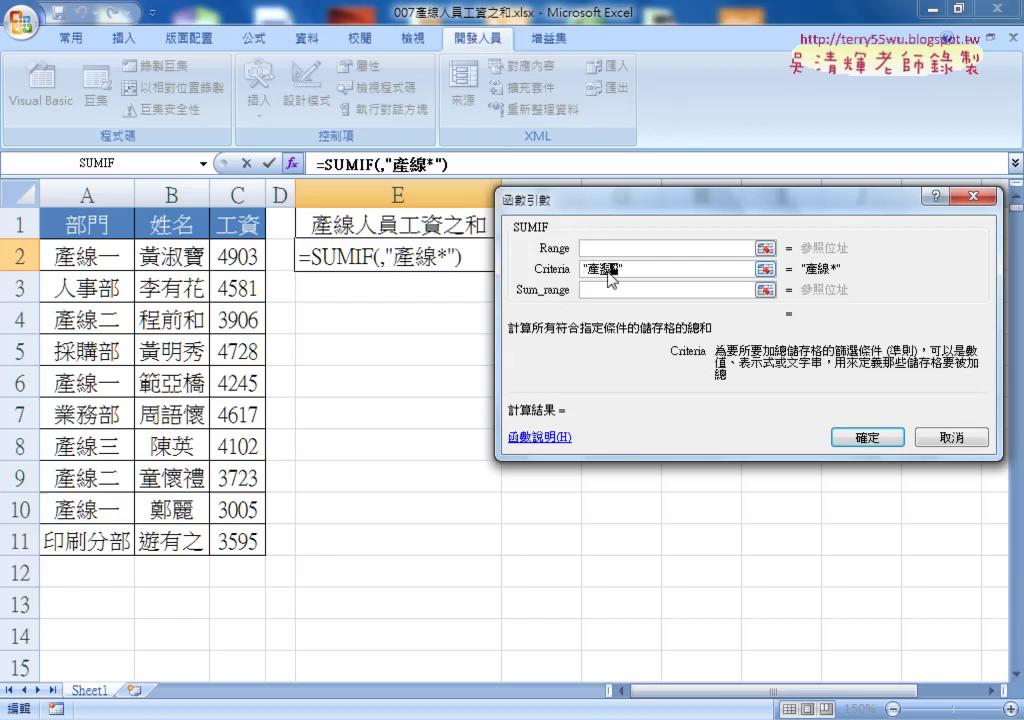
drag(608, 272, 617, 272)
click(590, 248)
drag(87, 256, 84, 540)
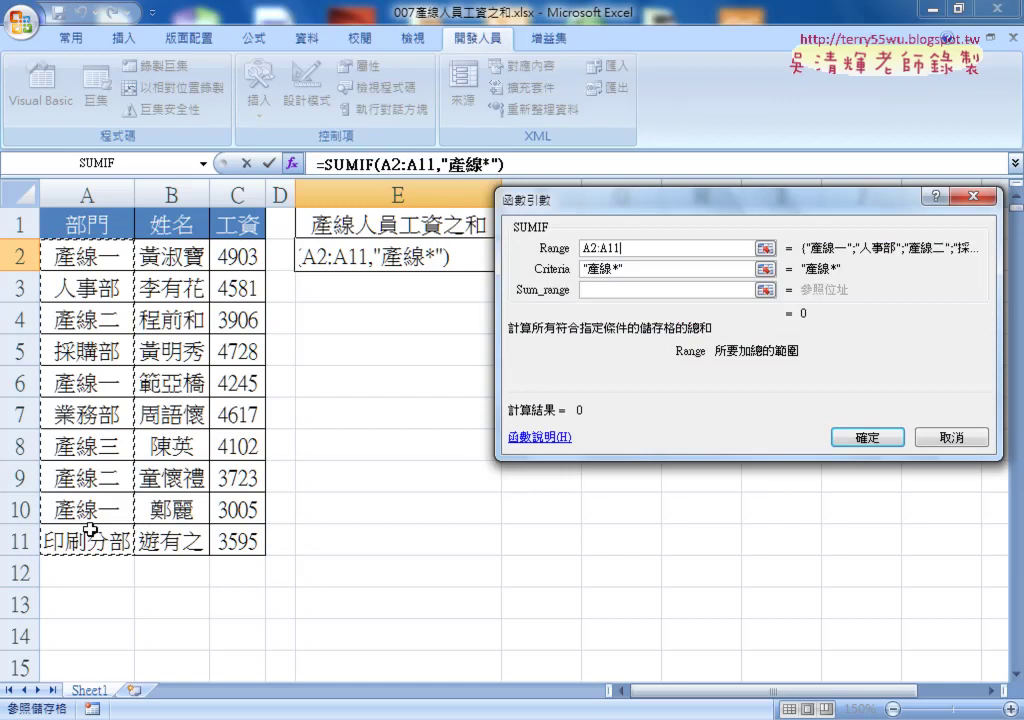
click(587, 290)
drag(240, 256, 257, 541)
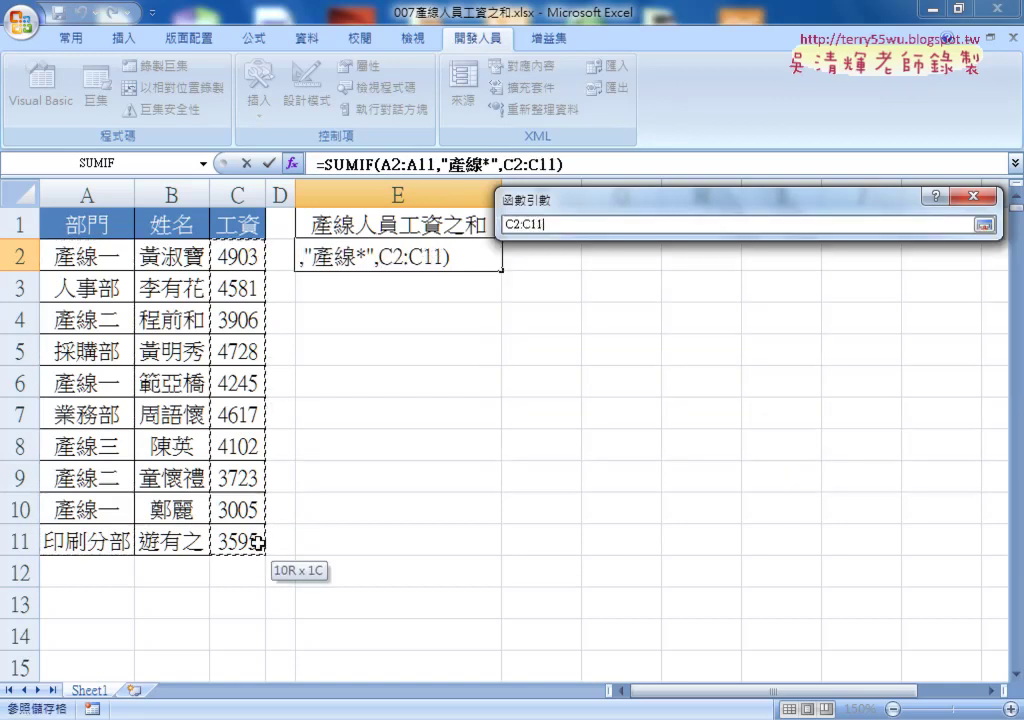
click(950, 433)
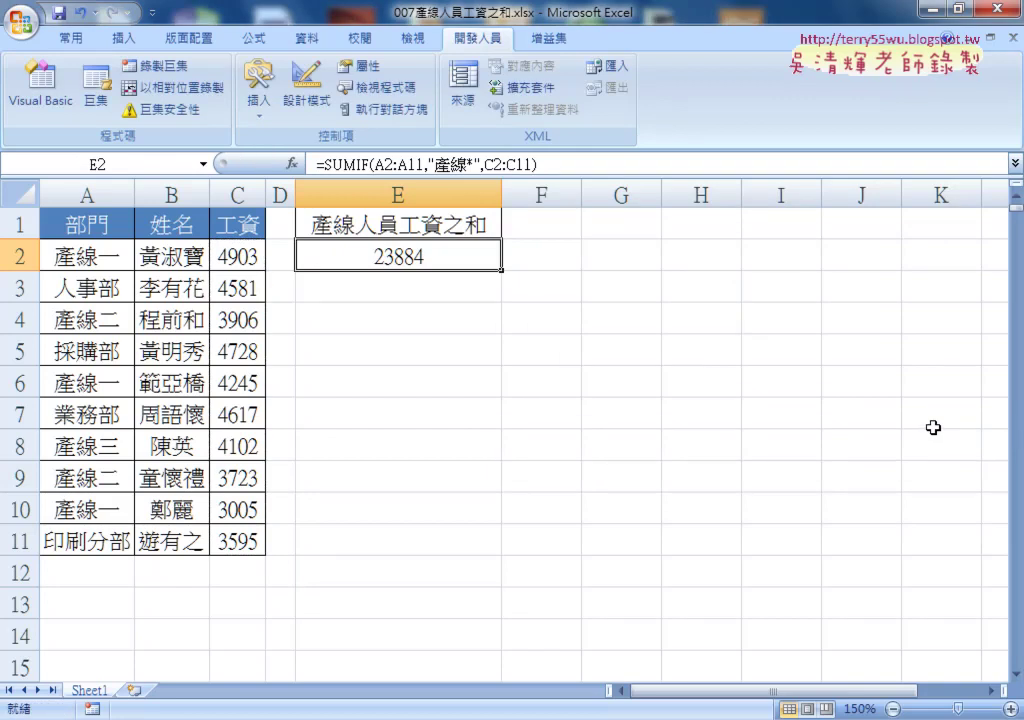
Step: Check the 產線* wildcard in E2's formula, then switch to the file-open window
click(470, 165)
drag(470, 165, 478, 165)
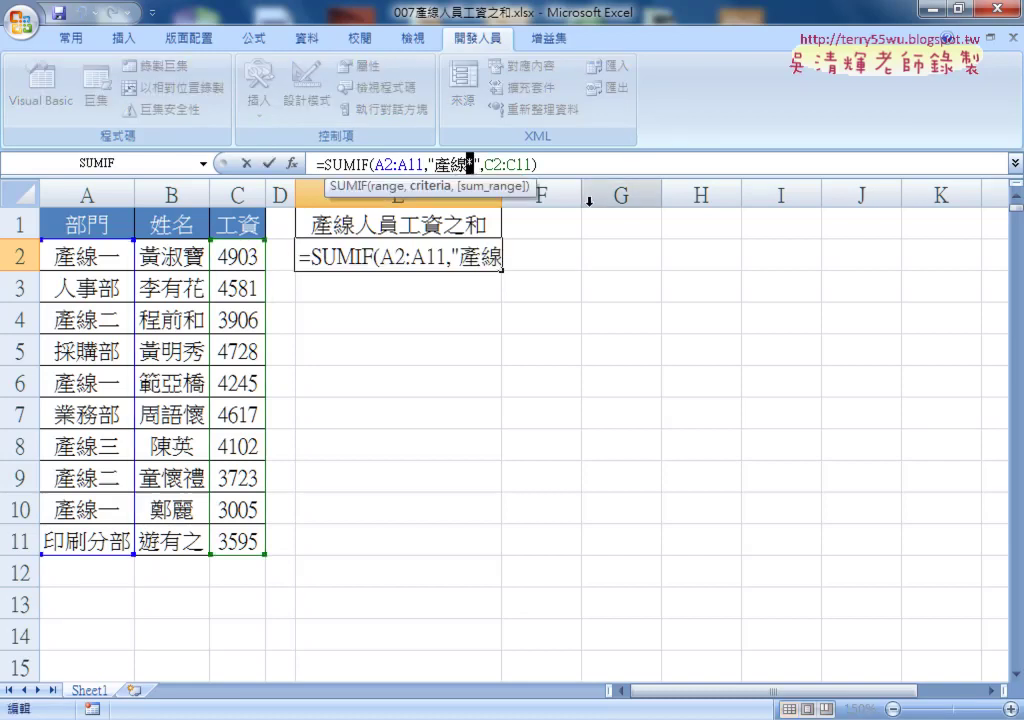
click(268, 163)
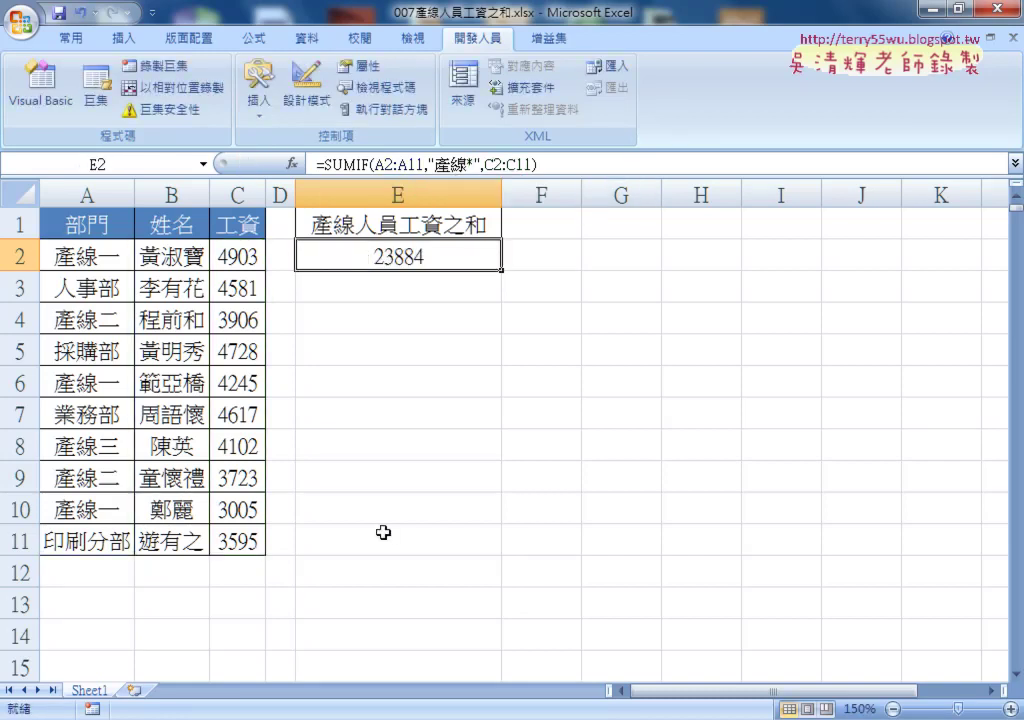
key(alt+Tab)
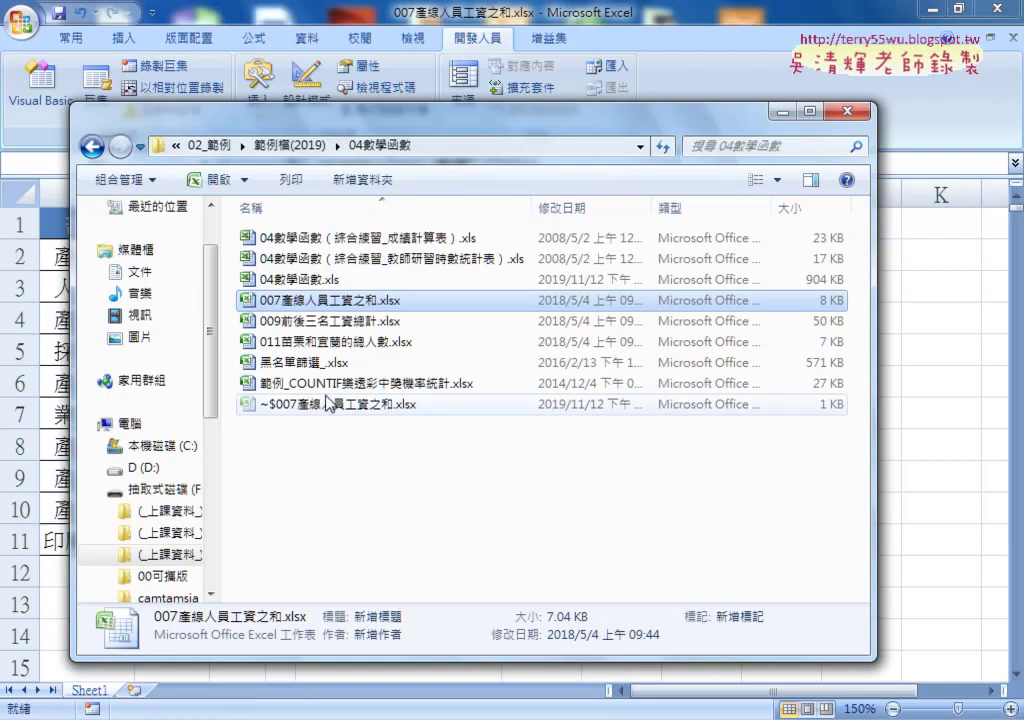
Step: Open 011苗栗和宜蘭的總人數.xlsx from the 04數學函數 folder
click(289, 343)
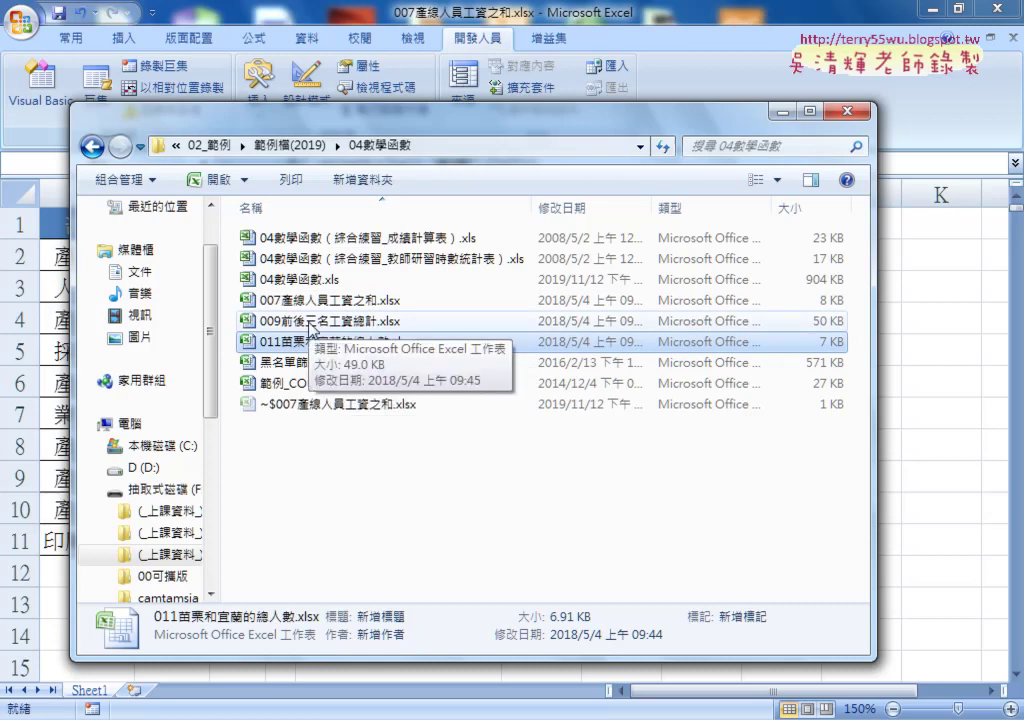
double_click(300, 346)
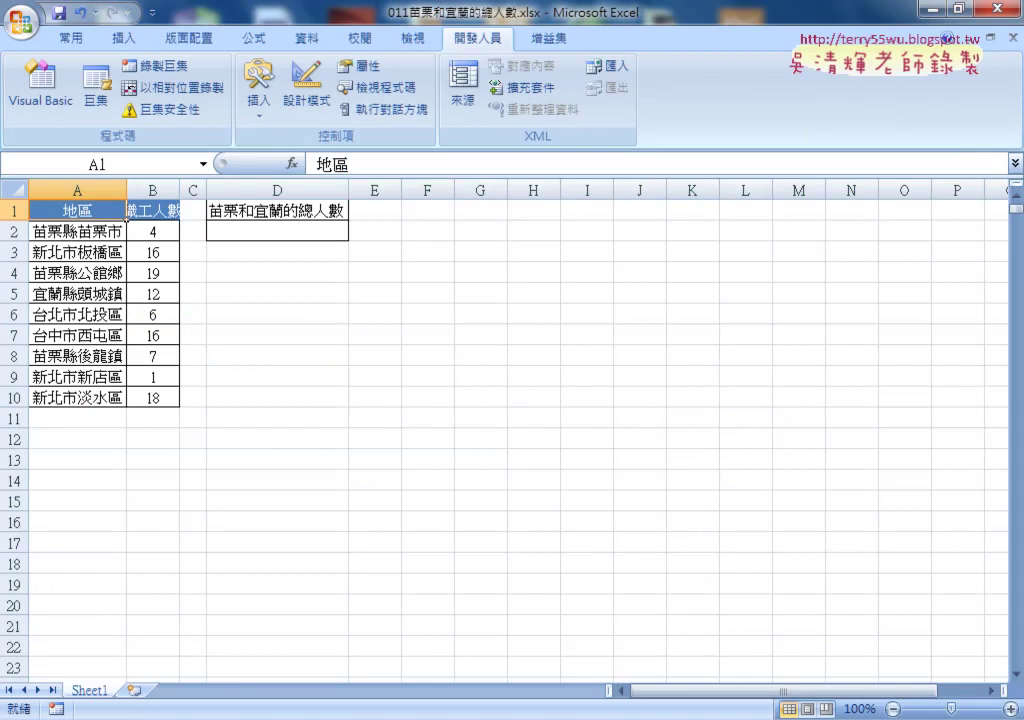
Step: Zoom the headcount sheet to 130%, check heading D1 and result cell D2, then open another file
click(1010, 708)
click(1010, 708)
click(1010, 708)
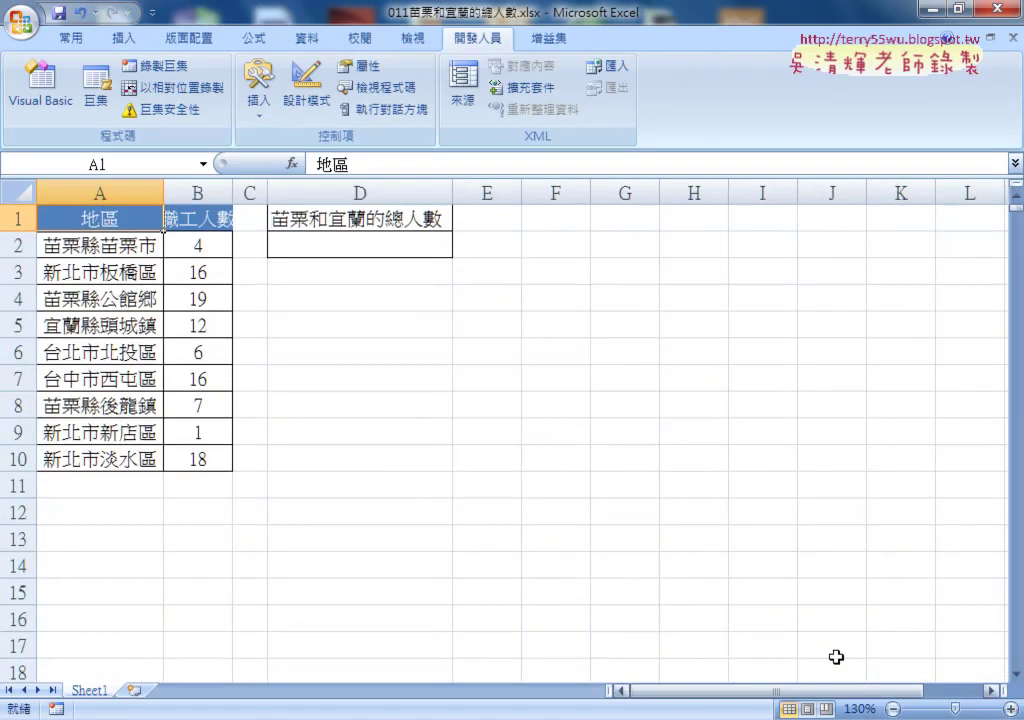
click(298, 221)
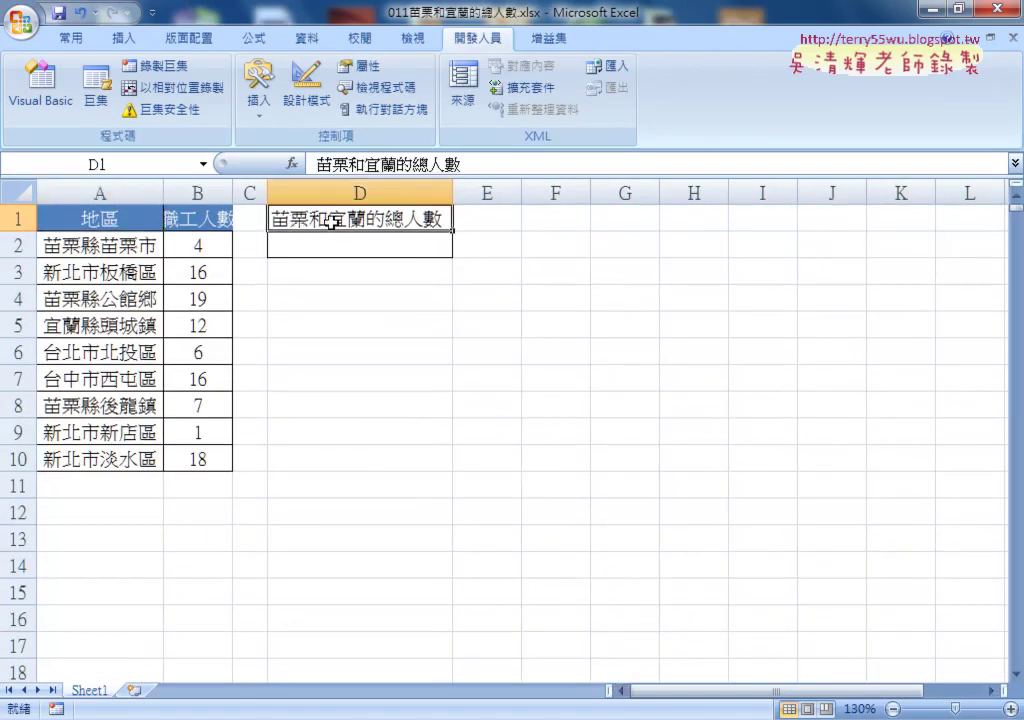
click(354, 241)
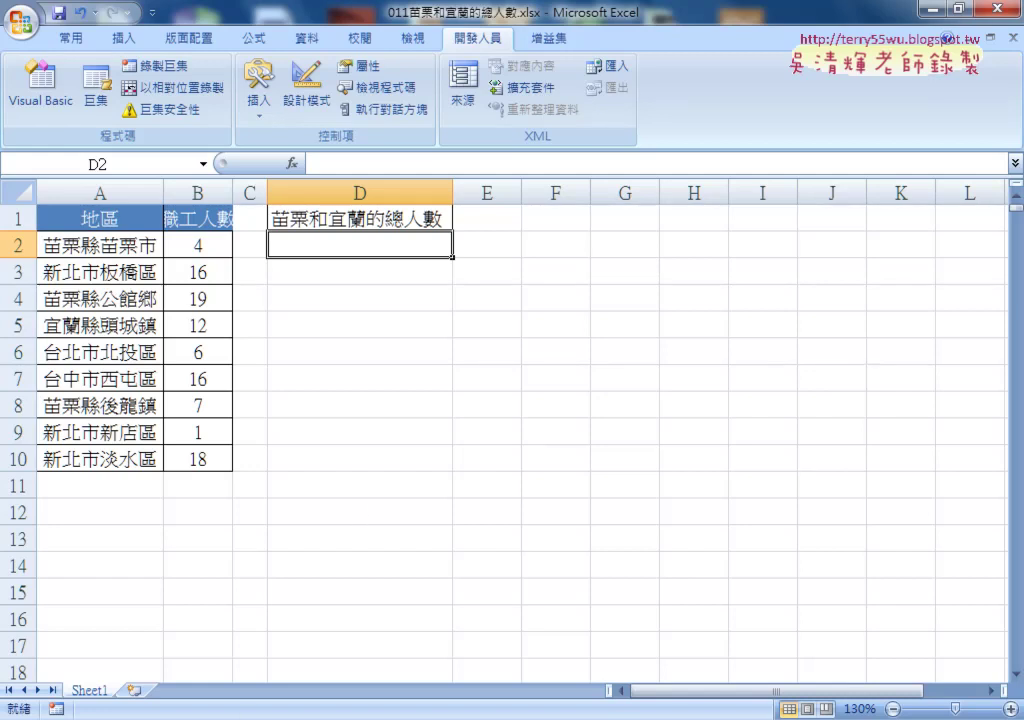
key(ctrl+o)
Step: Open 009前後三名工資總計.xlsx and zoom the sheet in
double_click(290, 320)
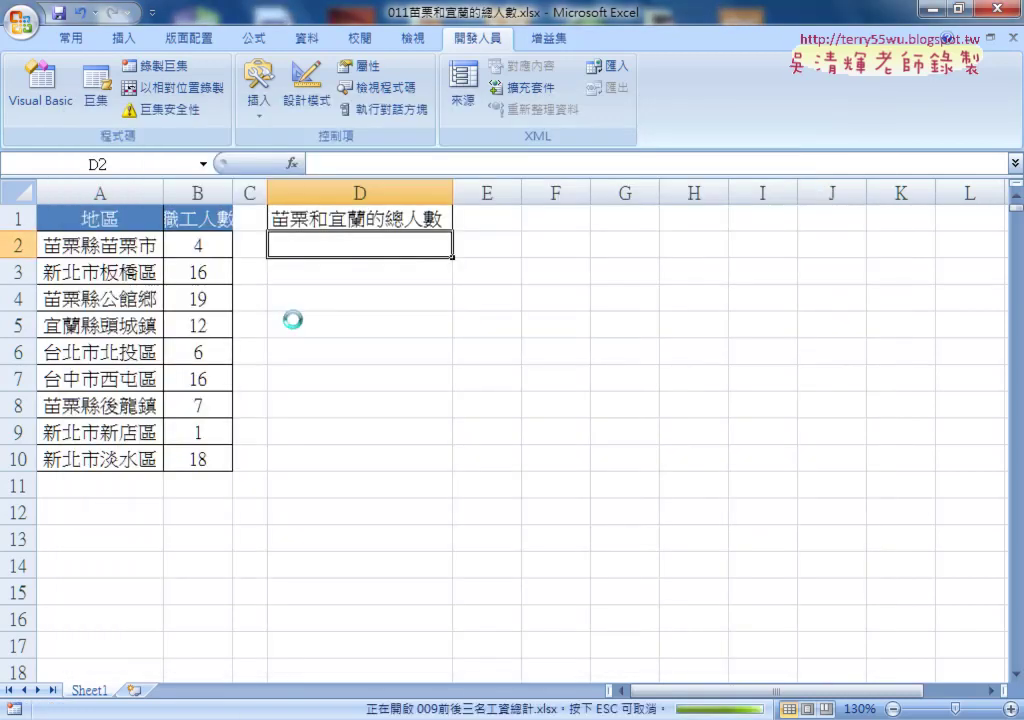
click(1010, 708)
click(1010, 708)
click(1010, 708)
click(1010, 708)
click(1010, 708)
click(1010, 708)
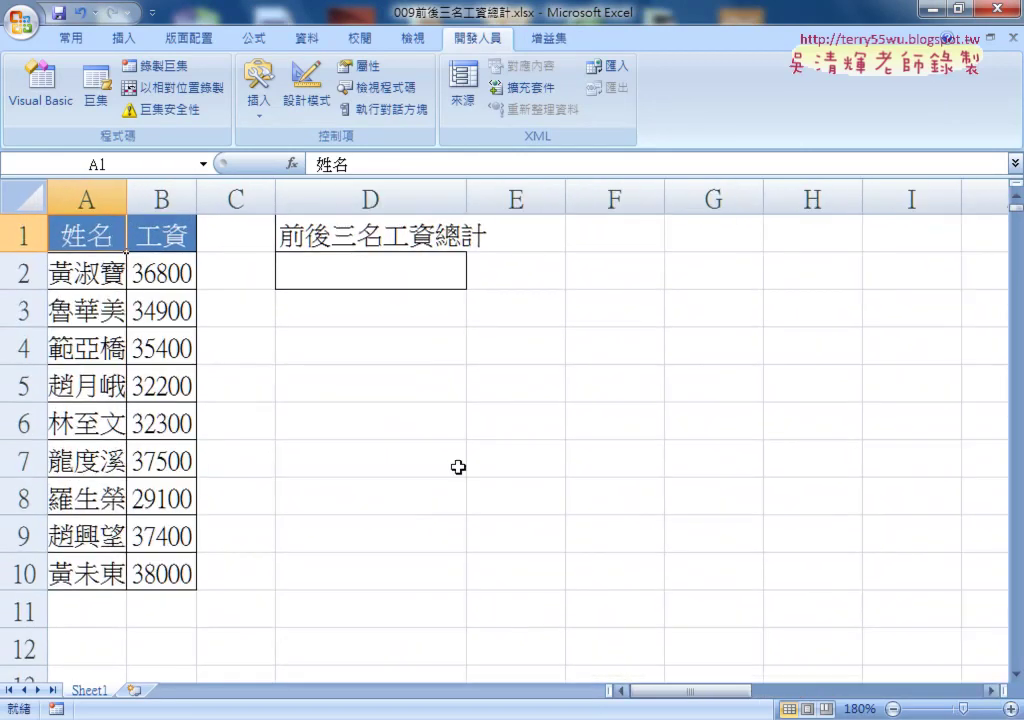
Step: Widen column A for the names and column D for its heading, selecting result cell D2
drag(127, 199, 137, 199)
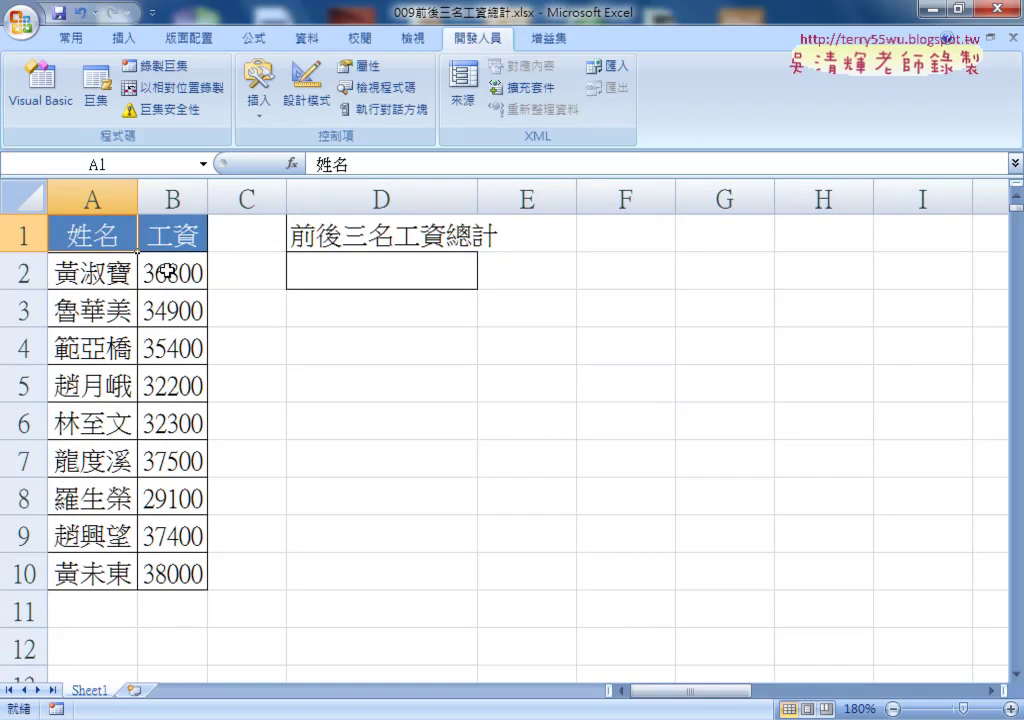
drag(151, 270, 178, 571)
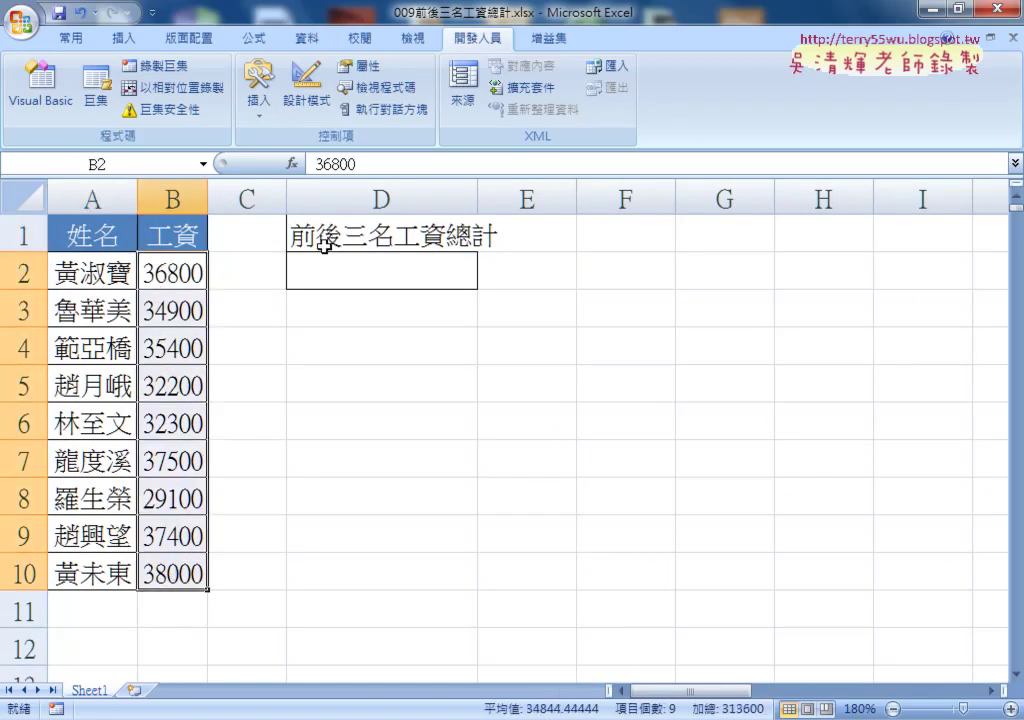
click(362, 238)
drag(478, 199, 540, 199)
click(411, 266)
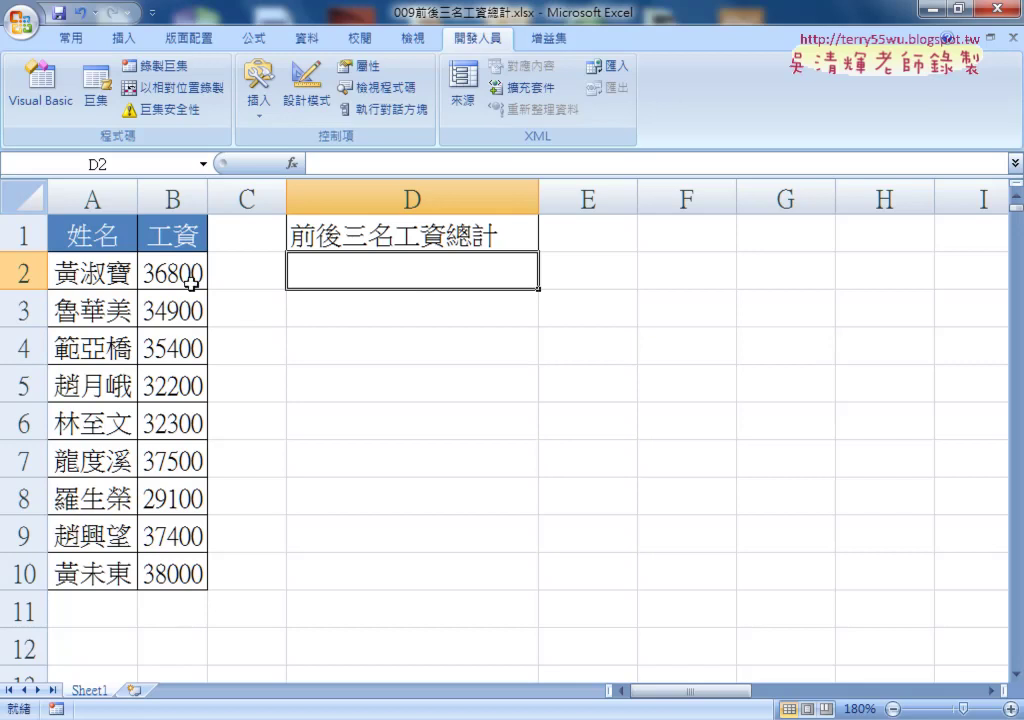
Step: Review the top wages B2:B4 and the Data tab's sort commands, then open another file
drag(158, 271, 178, 346)
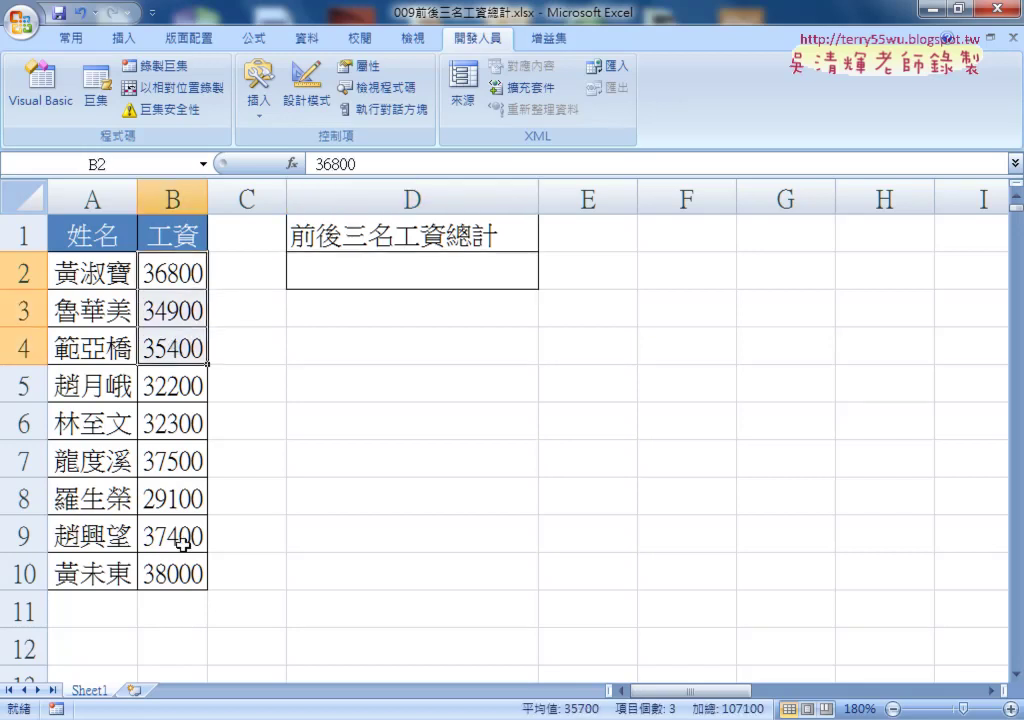
click(176, 243)
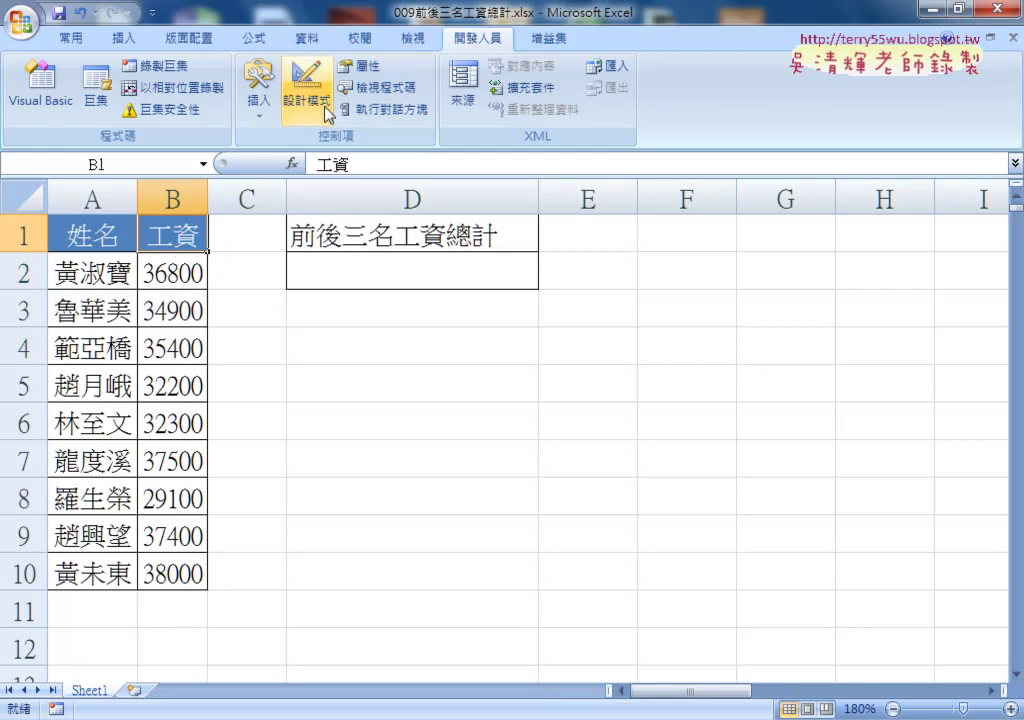
click(309, 38)
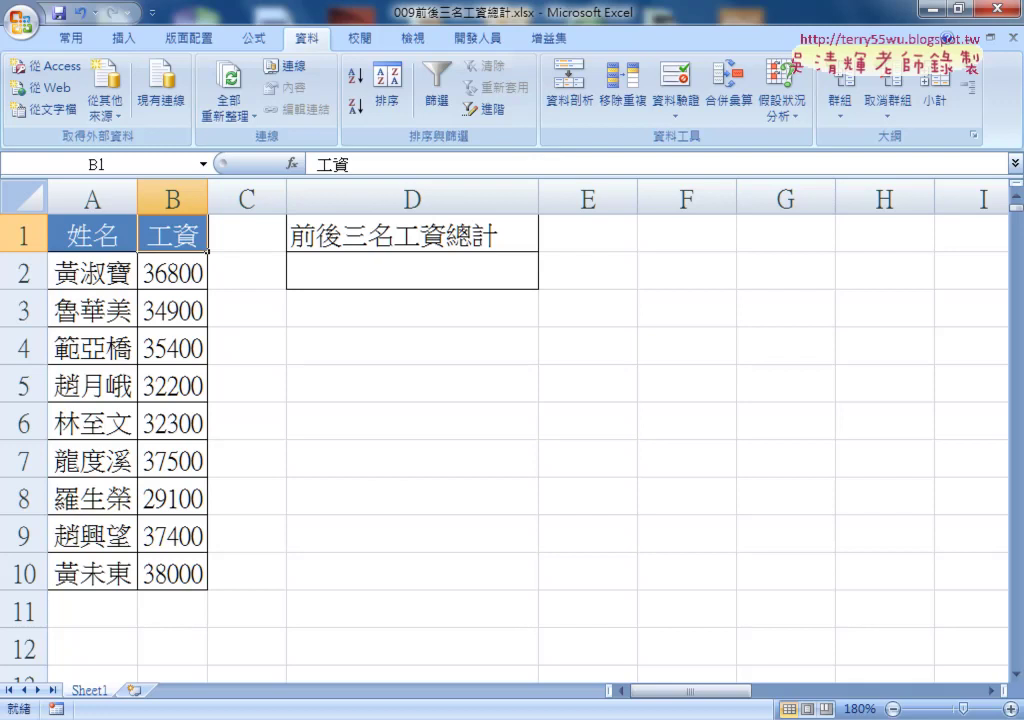
key(ctrl+o)
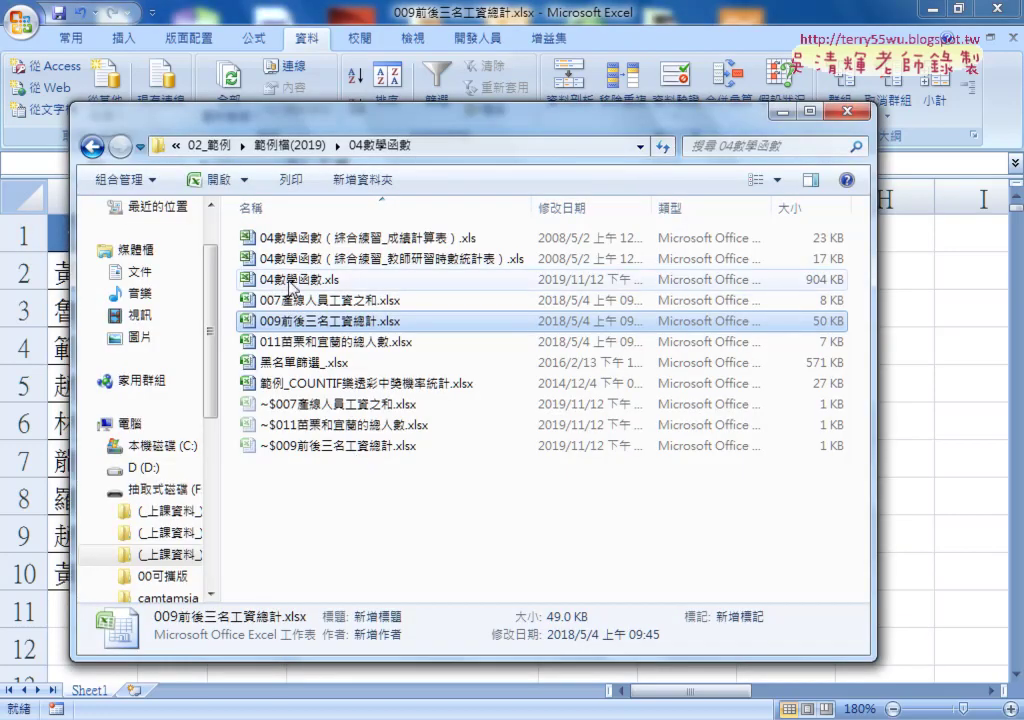
click(291, 283)
click(291, 300)
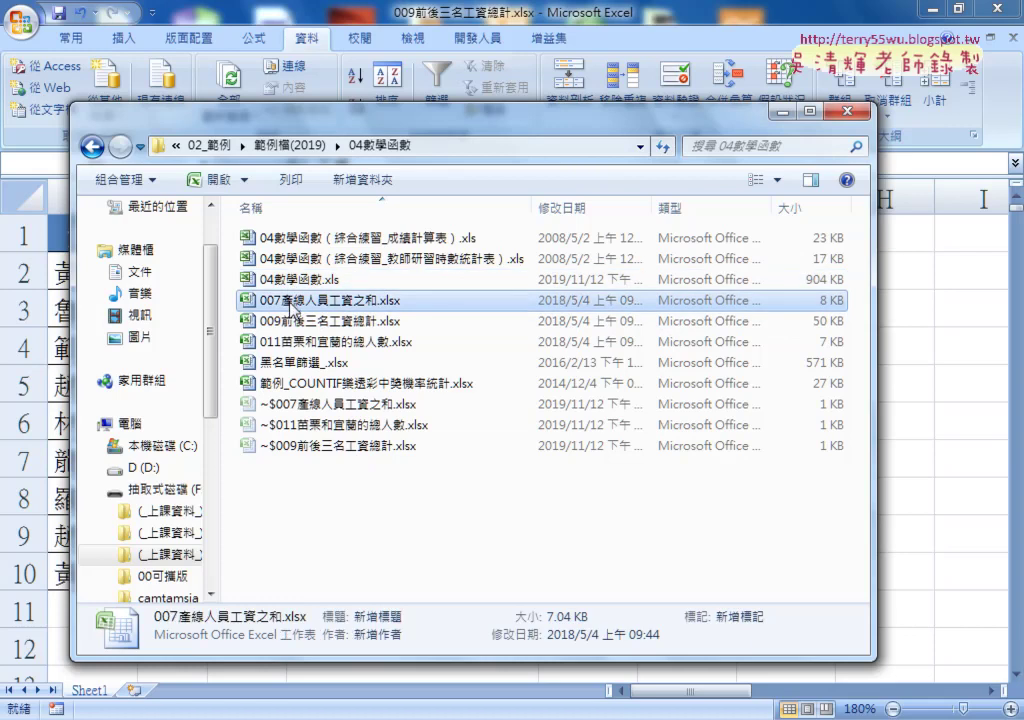
click(289, 342)
click(298, 322)
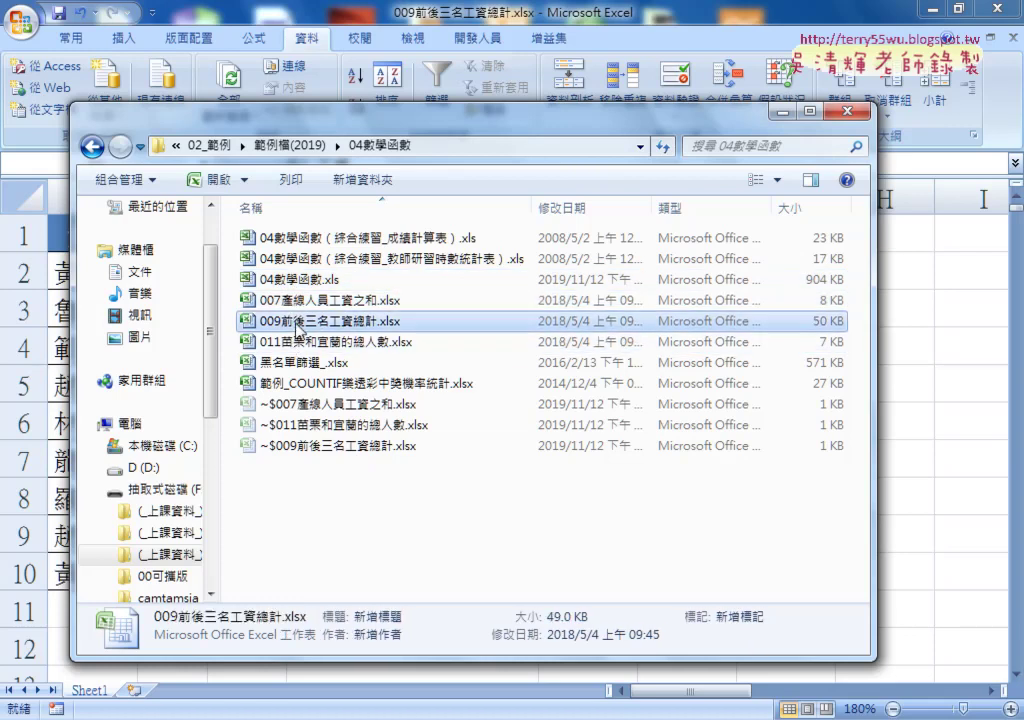